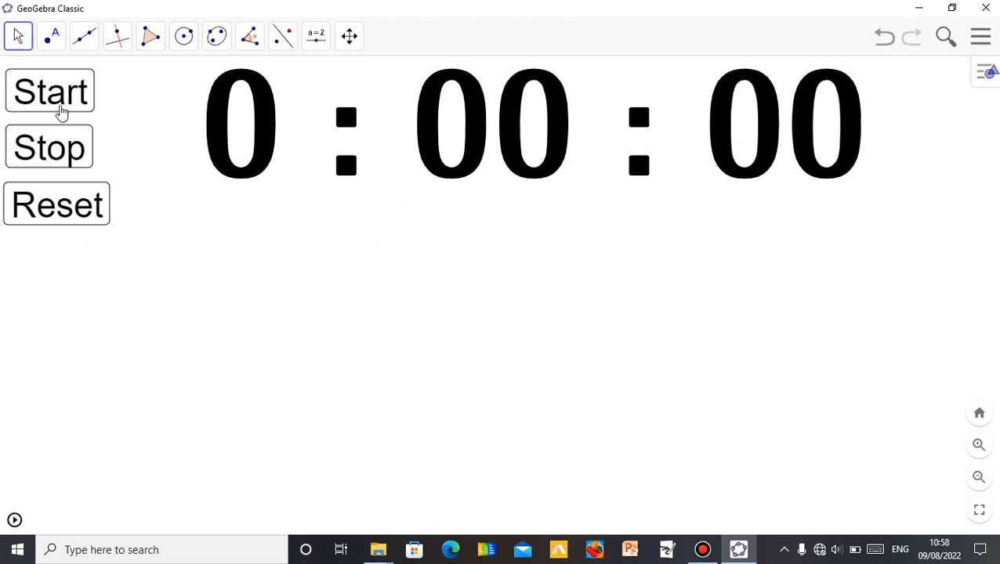
- Test the stopwatch by starting, stopping and resetting it
click(76, 104)
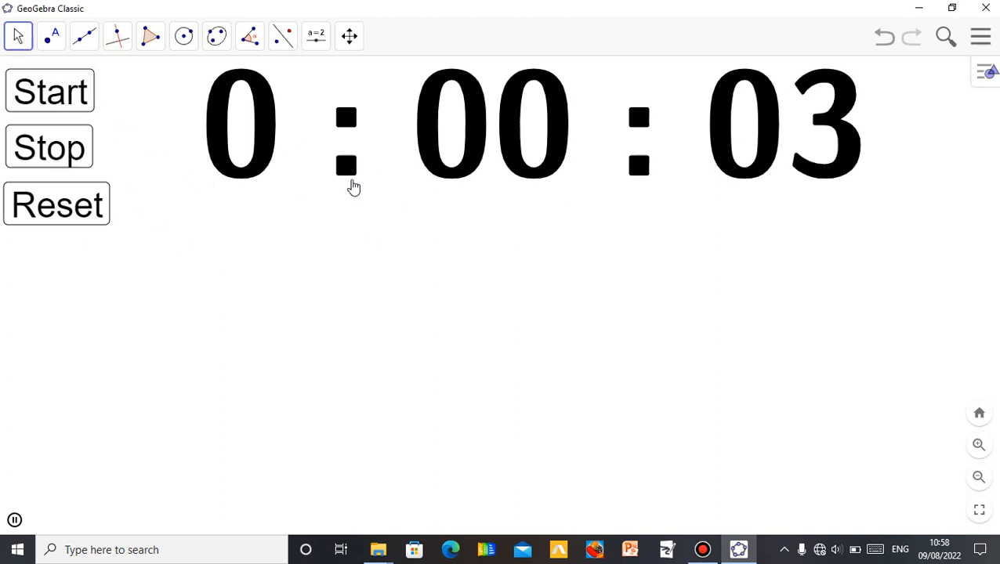
click(69, 151)
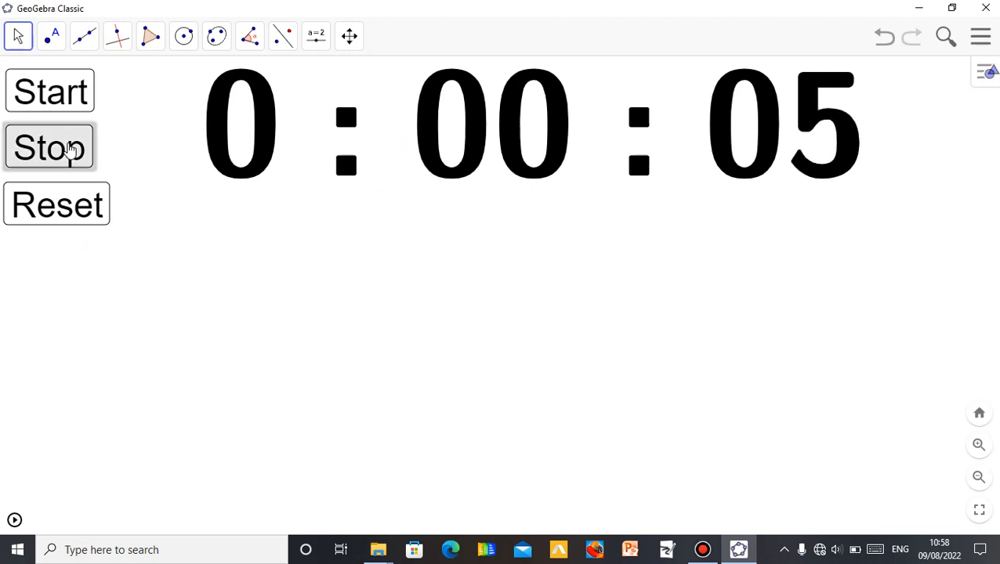
click(82, 207)
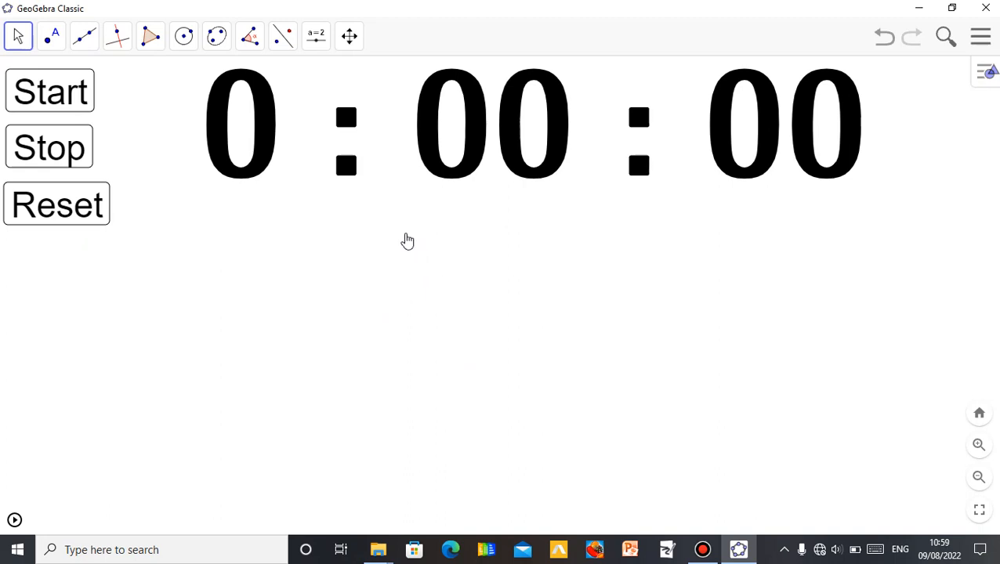
click(317, 45)
click(332, 111)
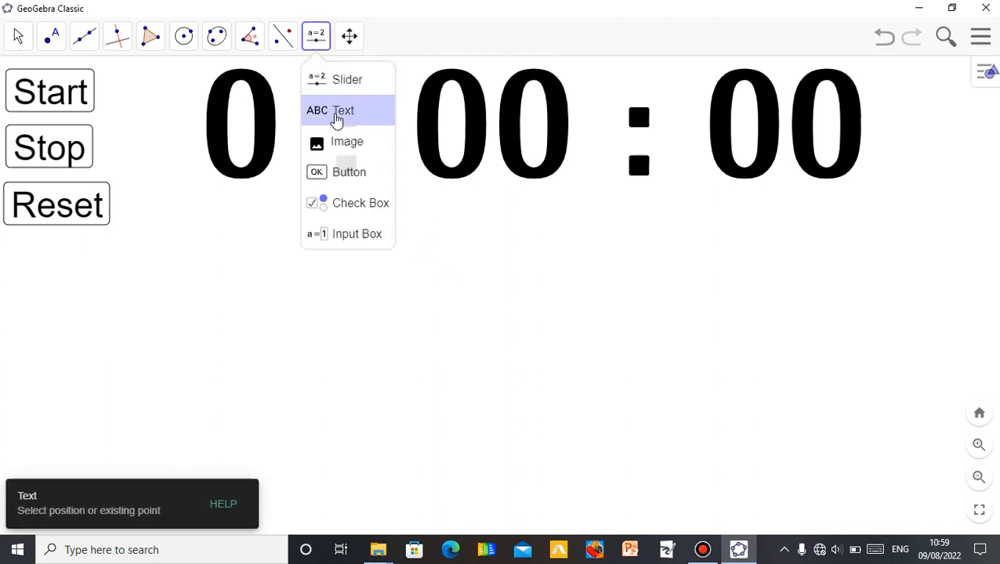
click(366, 288)
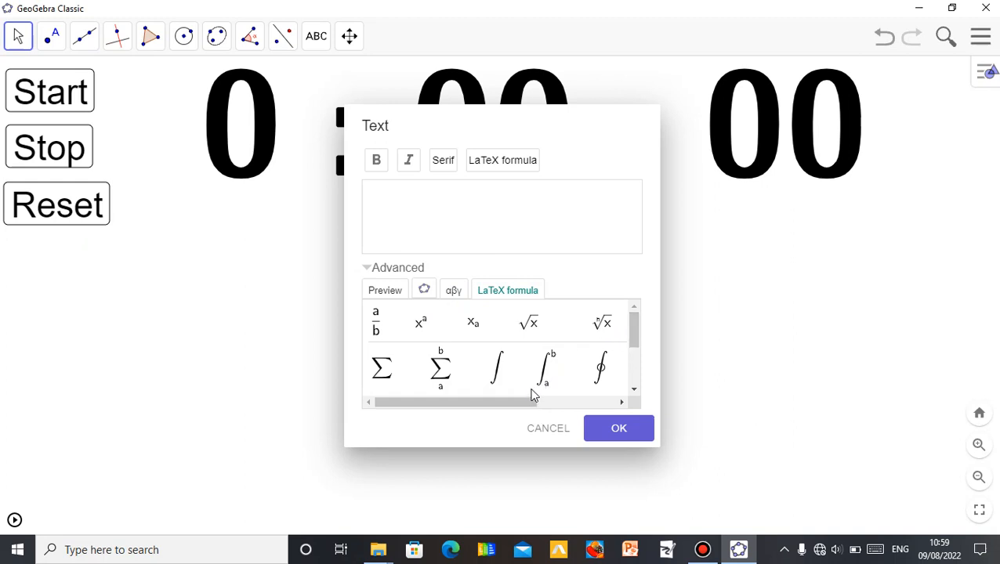
mouse_move(526, 407)
mouse_down()
mouse_move(576, 404)
mouse_move(542, 403)
mouse_up()
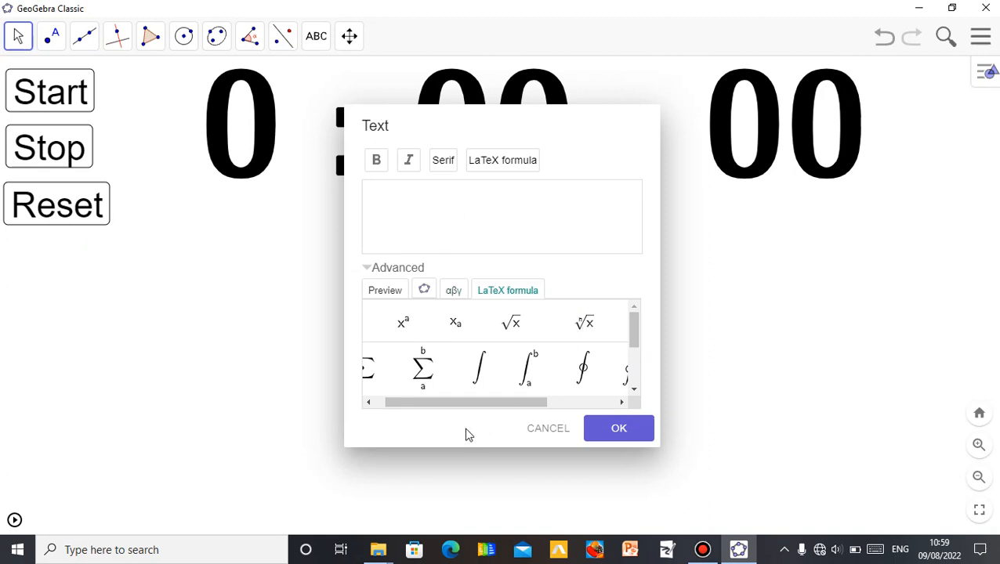
drag(490, 406, 447, 404)
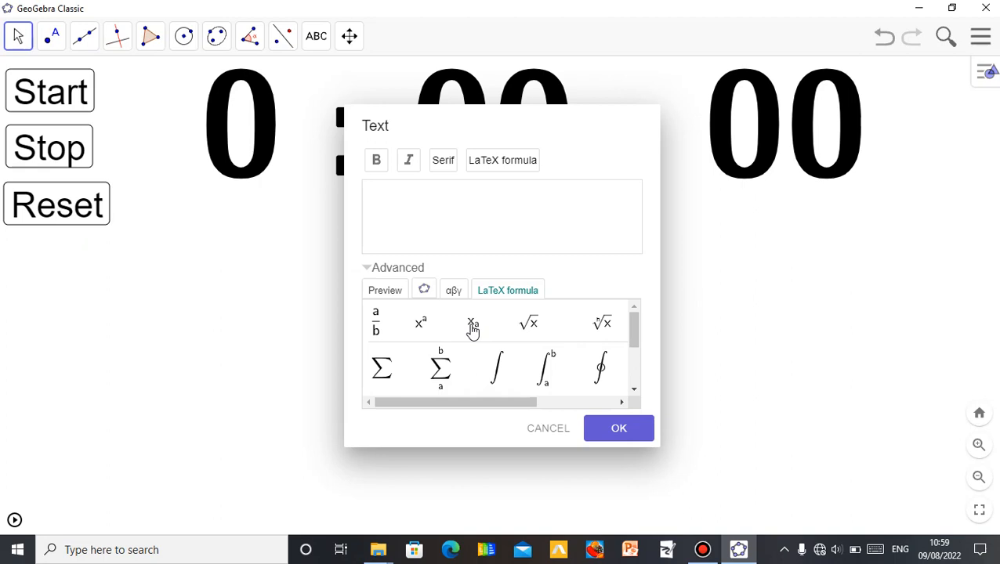
click(541, 429)
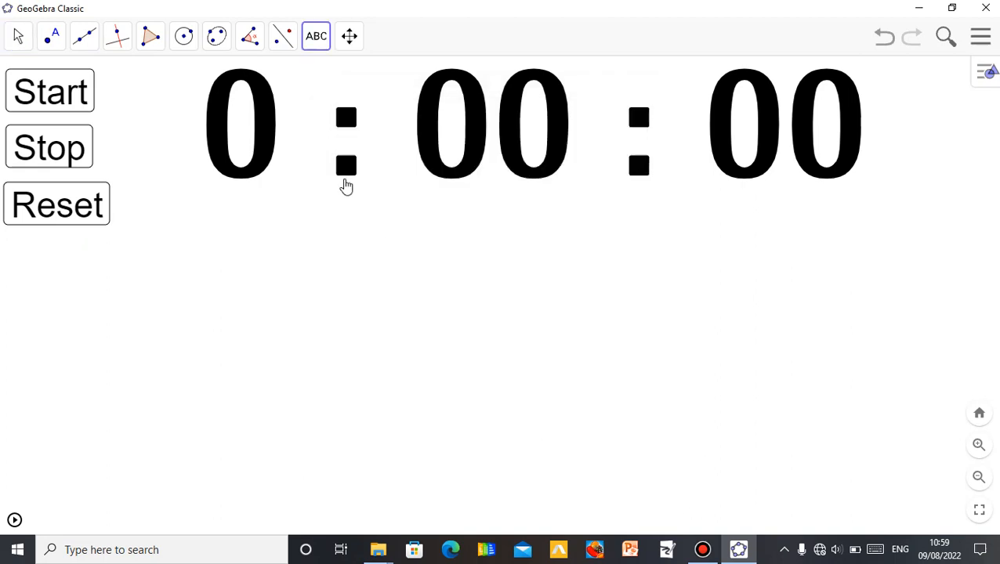
- Create a slider a below the buttons with minimum 0, maximum 5 and increment 1
click(317, 43)
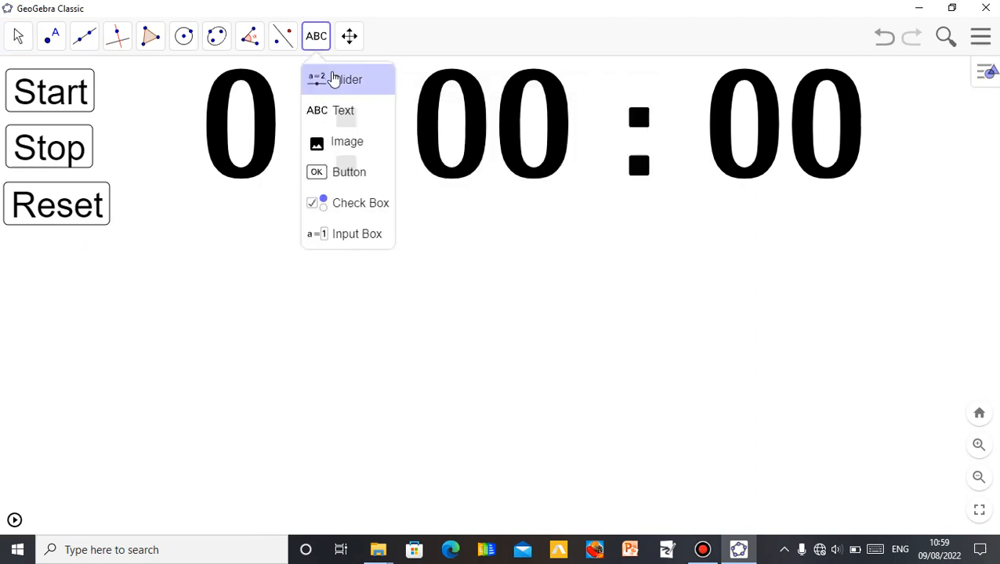
click(335, 80)
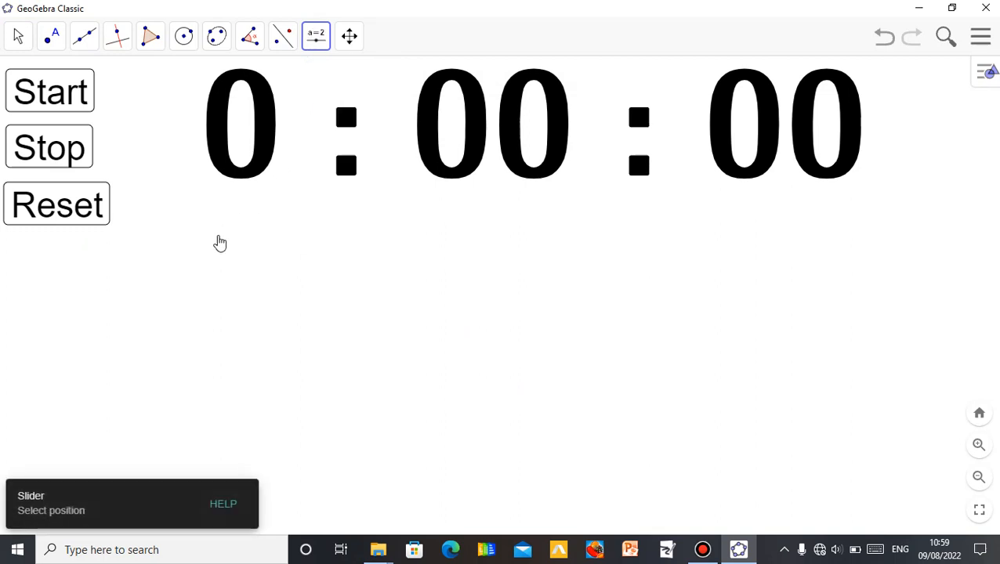
click(100, 288)
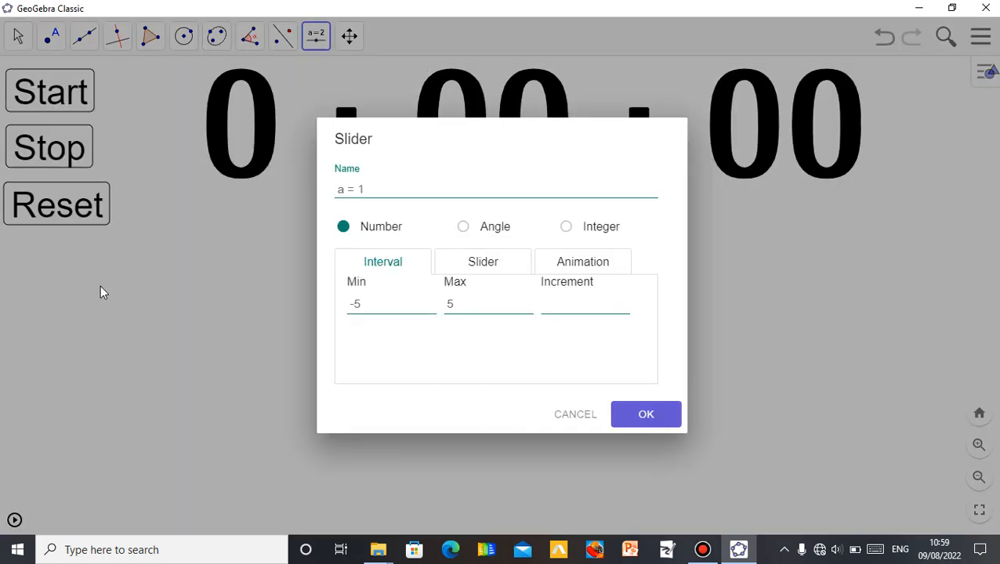
click(401, 303)
key(BackSpace)
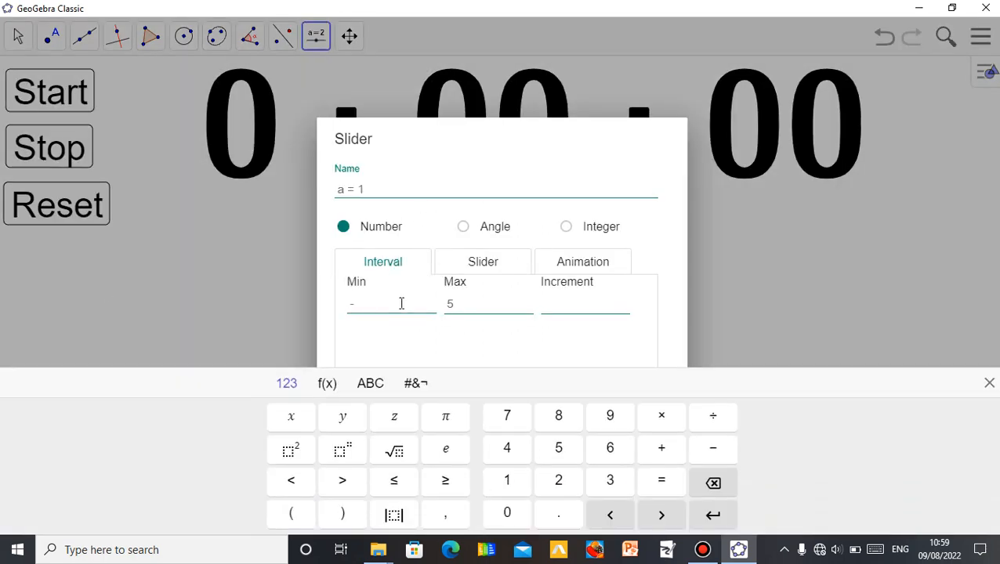
text(1)
click(567, 306)
click(586, 181)
click(989, 383)
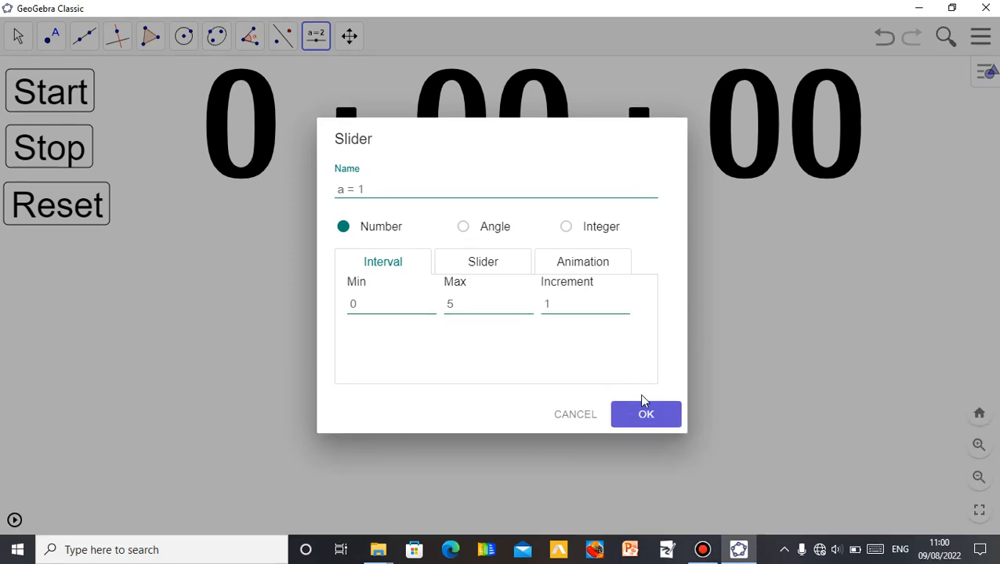
click(645, 416)
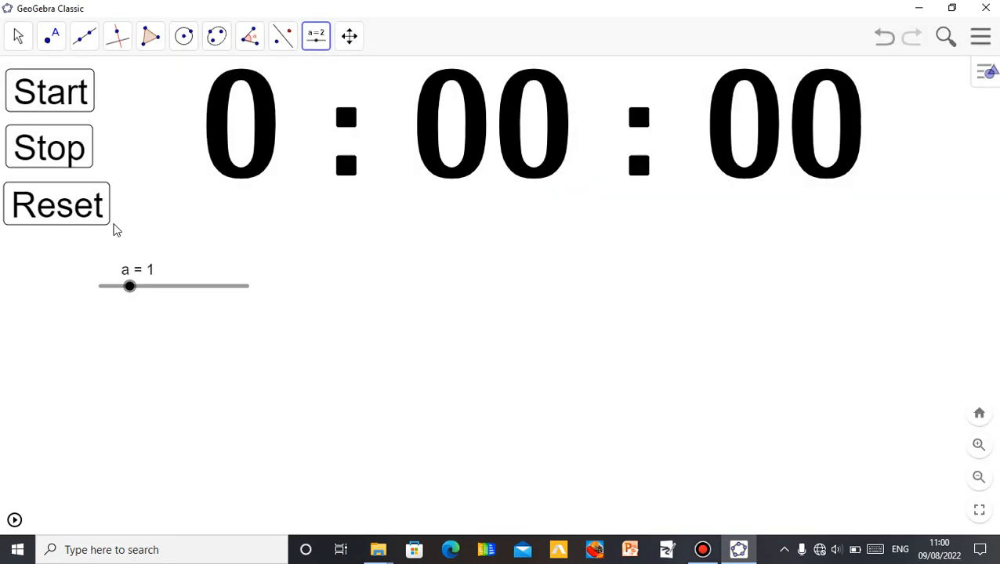
- Set slider a to 0 and shift the slider slightly left
click(20, 39)
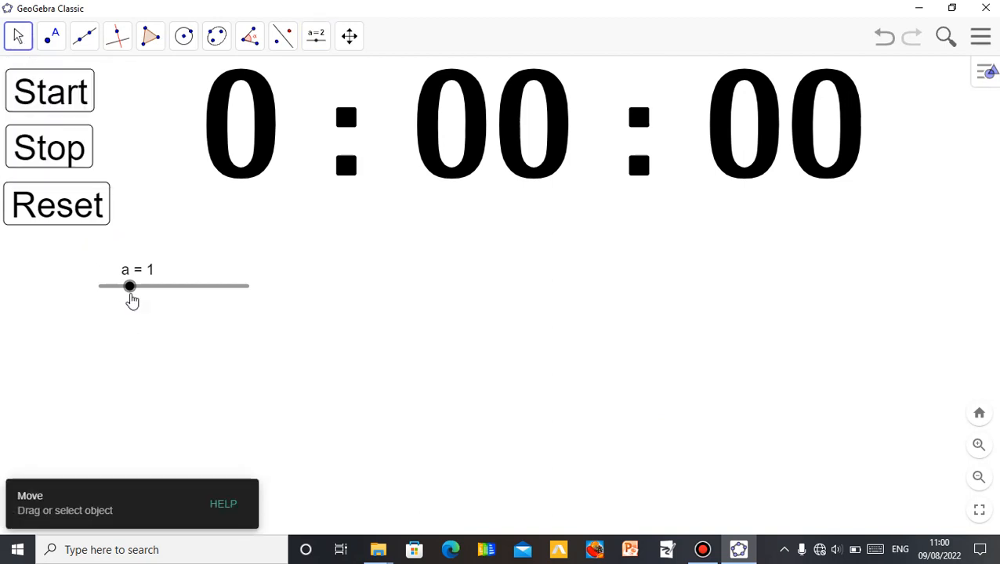
drag(128, 288, 103, 288)
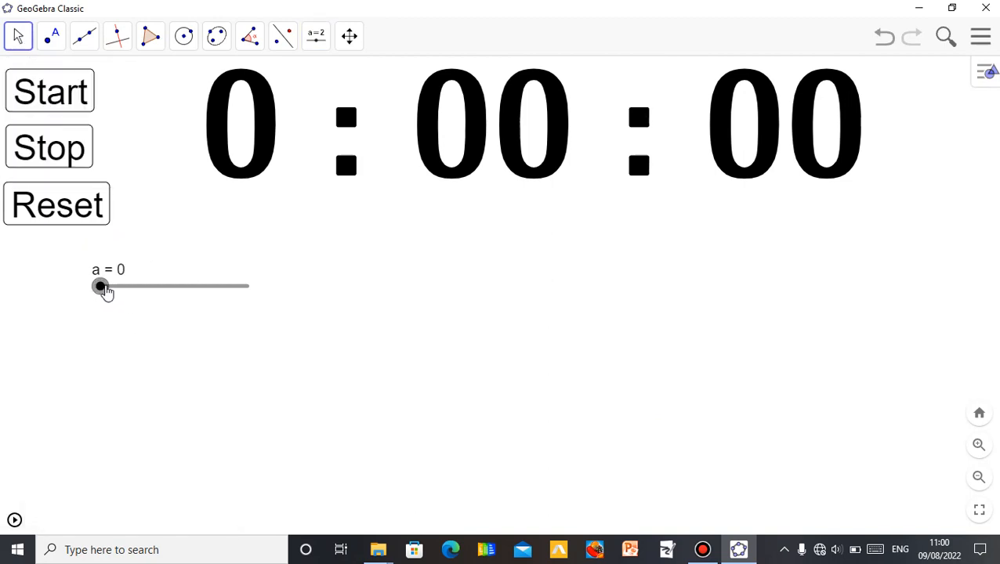
key(Right)
key(Right)
key(Right)
key(Right)
drag(196, 293, 113, 292)
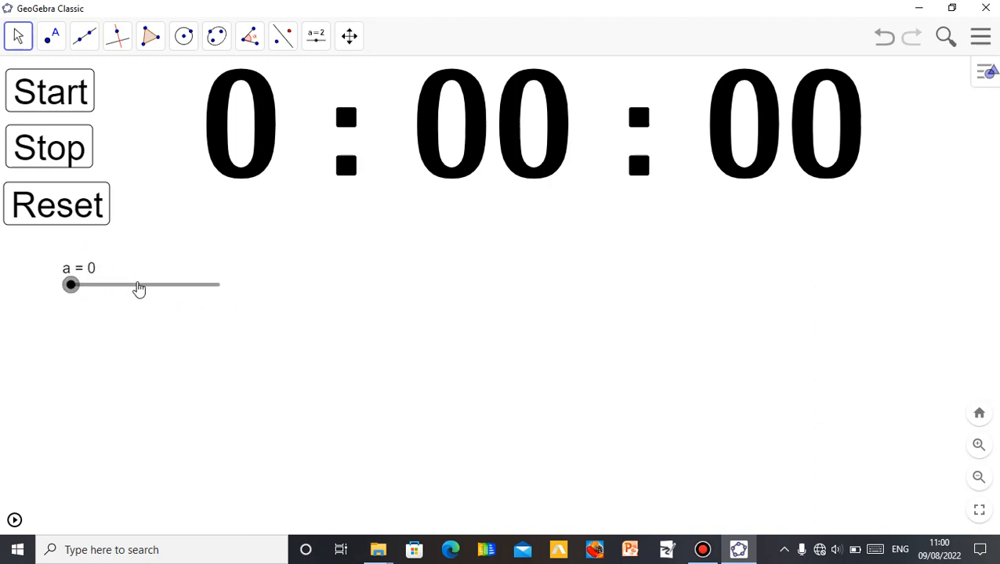
- Change slider a's orientation to Vertical in its settings
right_click(139, 286)
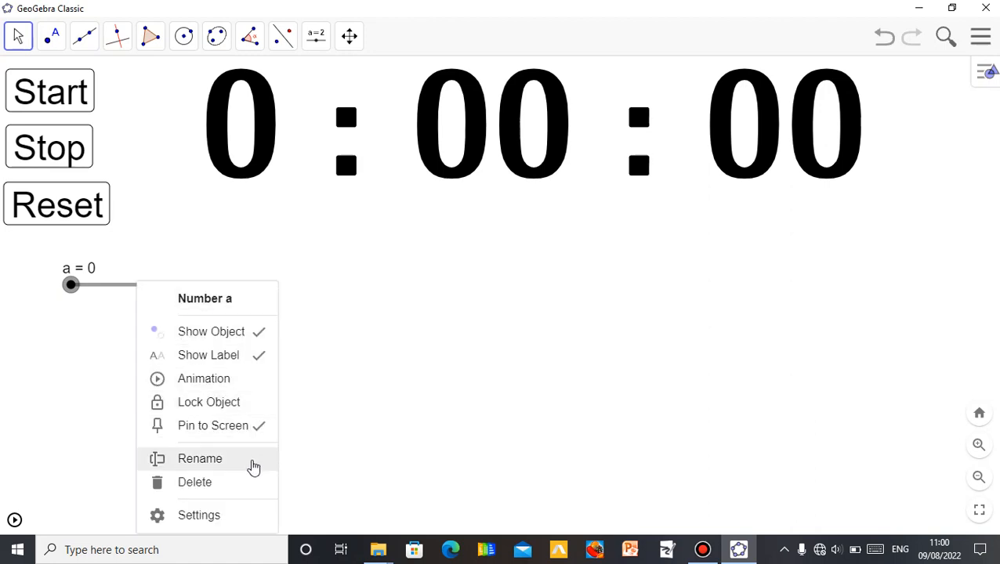
click(223, 515)
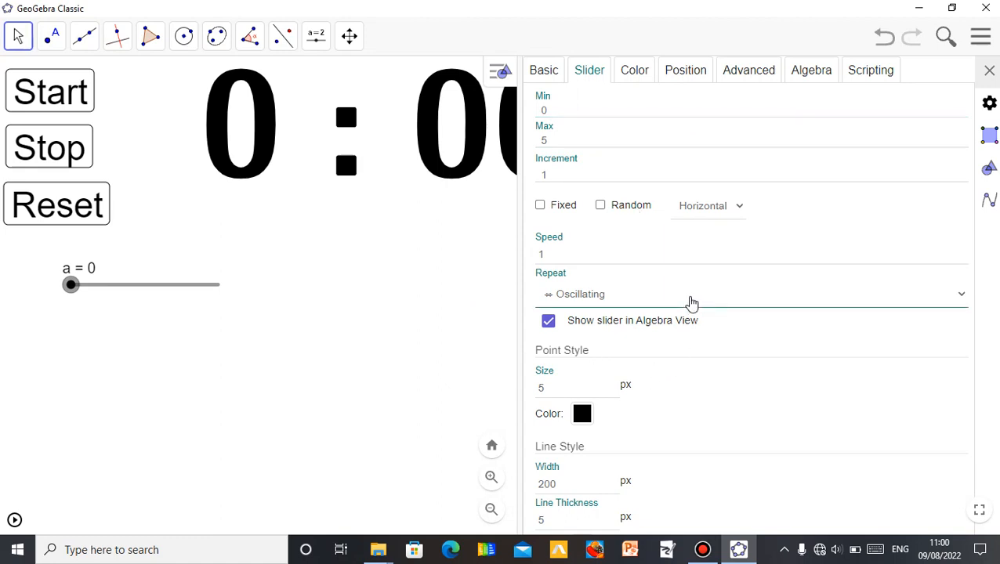
click(741, 212)
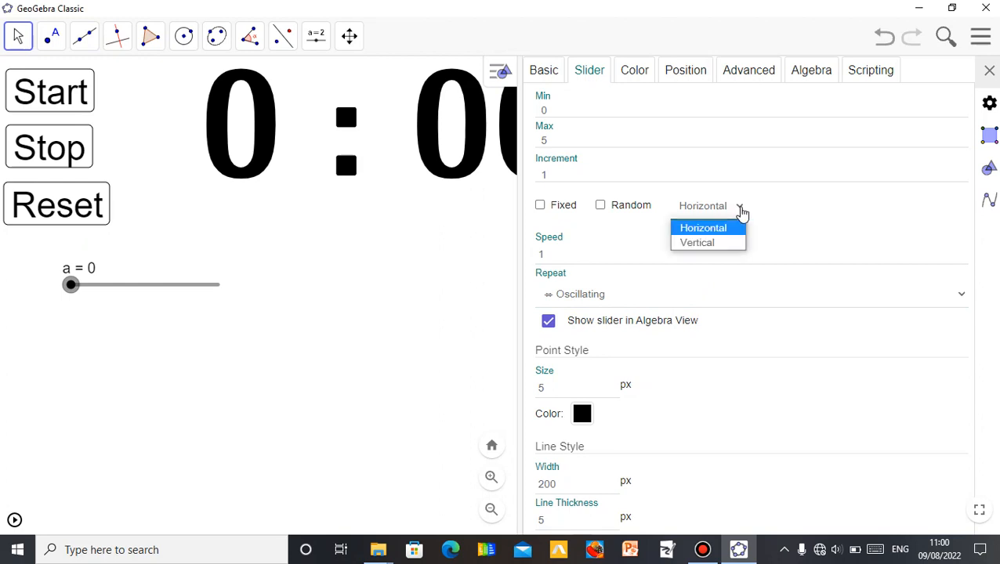
click(714, 244)
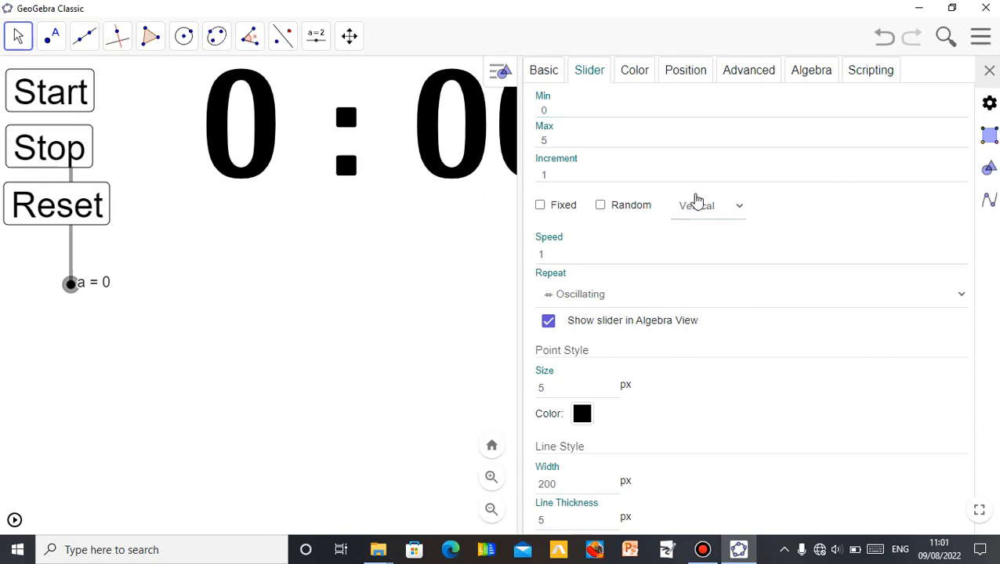
click(991, 69)
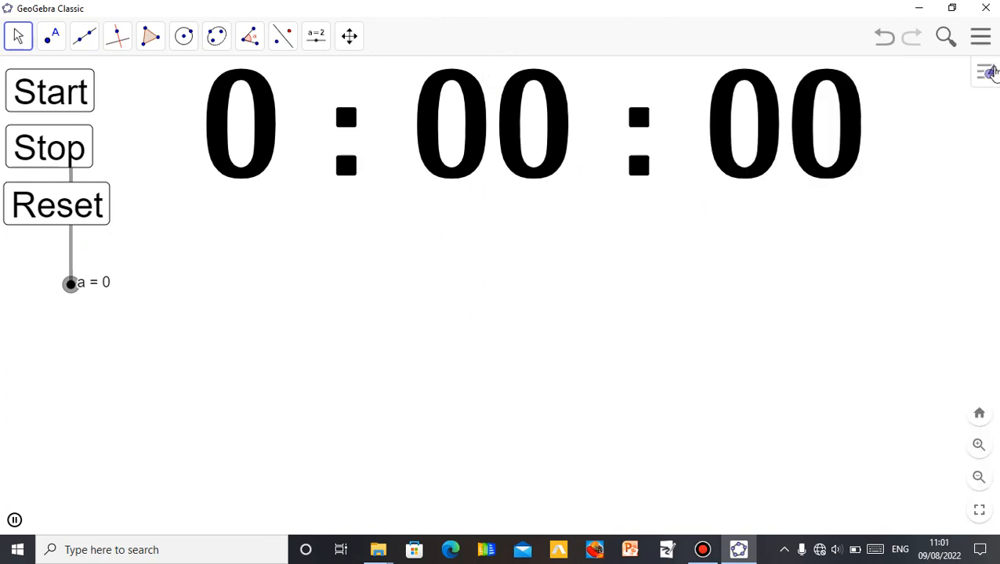
- Stop and reset the stopwatch
click(57, 162)
click(51, 202)
- Move the vertical slider and its label lower, beneath the Reset button
drag(72, 249, 67, 369)
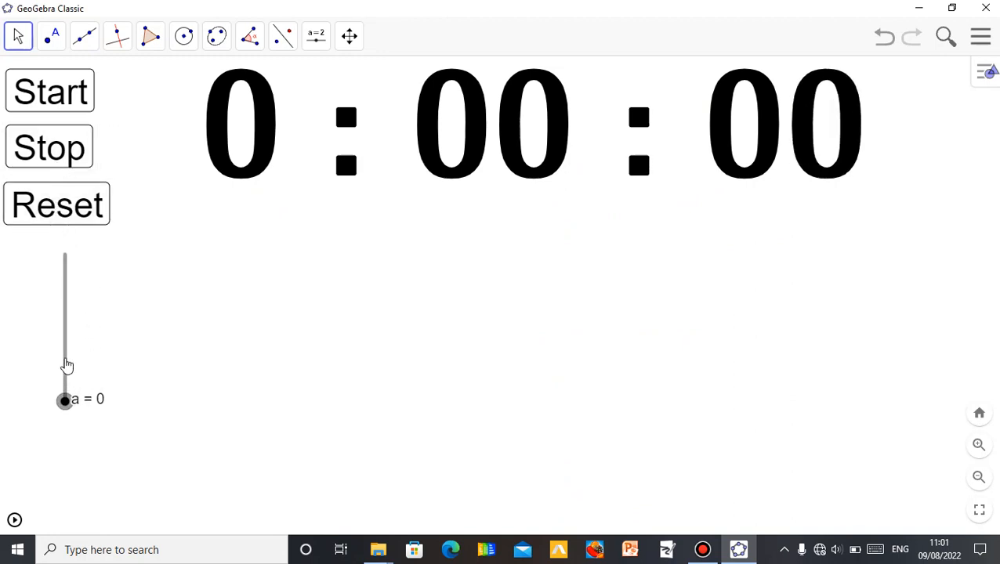
drag(89, 407, 94, 372)
drag(88, 362, 85, 366)
- Insert a text reading "Simplify: -3(-4+6) + 7" below the stopwatch display
click(319, 45)
click(337, 110)
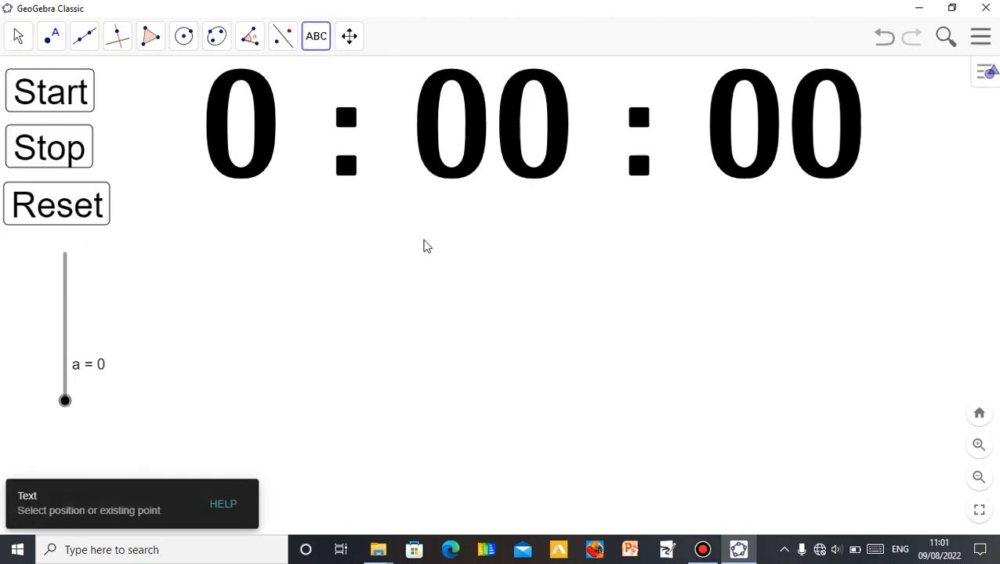
click(325, 47)
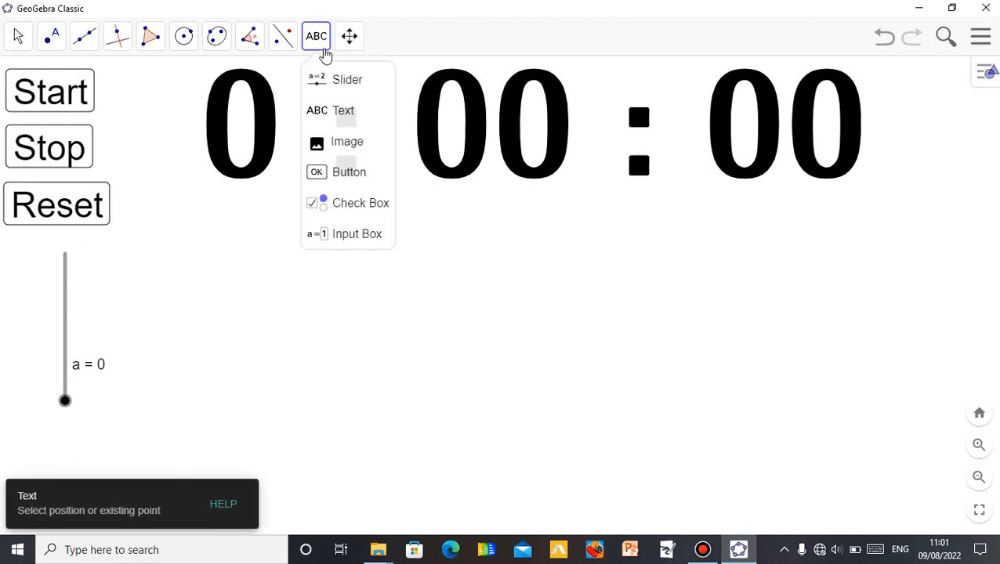
click(341, 114)
click(372, 299)
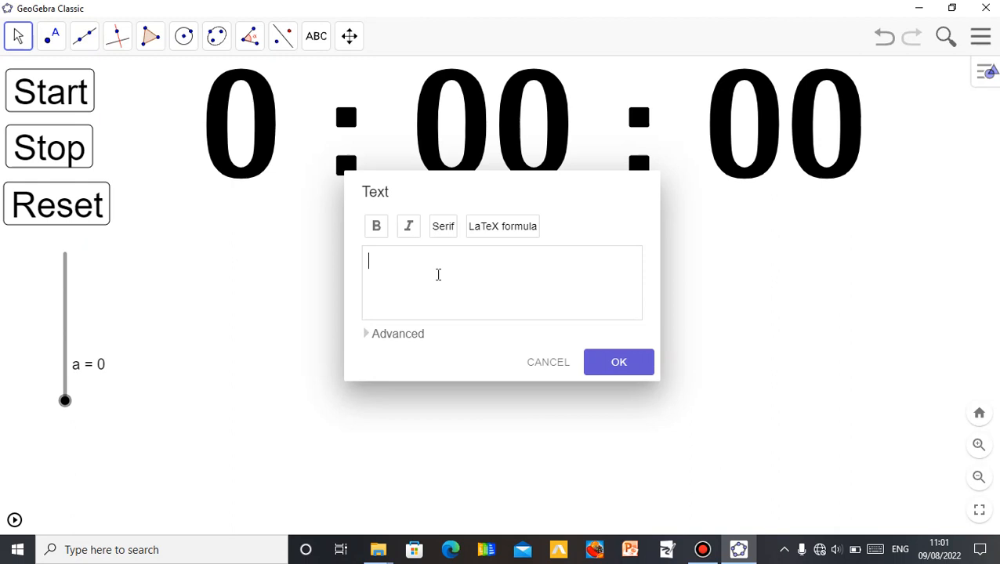
text(Simplify)
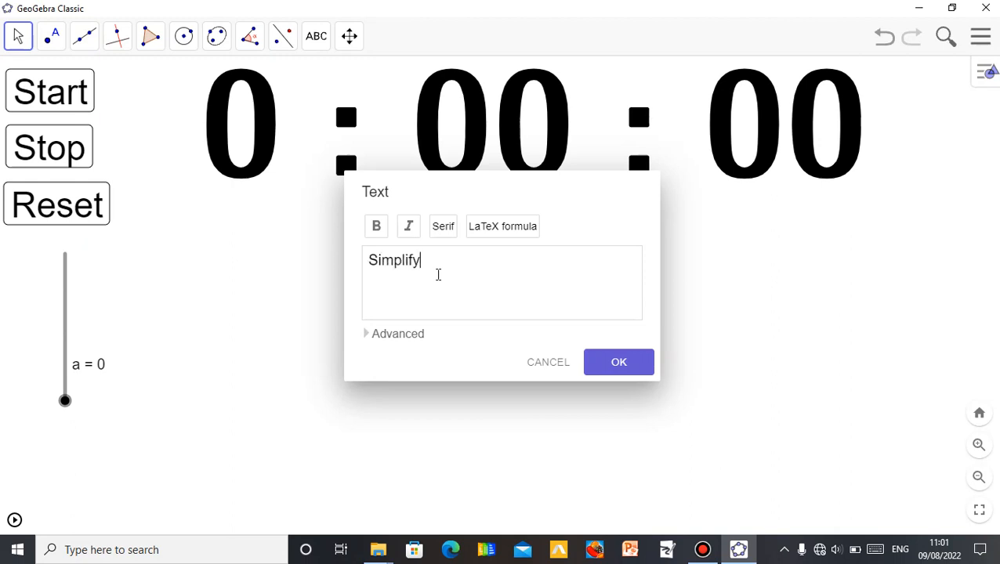
text(: -3(-4+6) + 7)
click(618, 368)
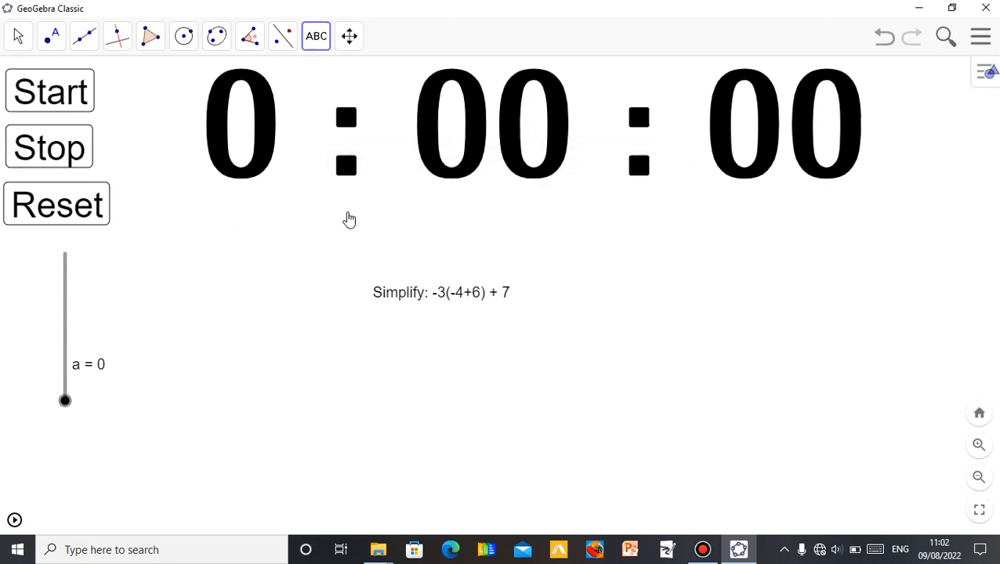
- Select the problem text and make it bold
click(17, 39)
click(49, 79)
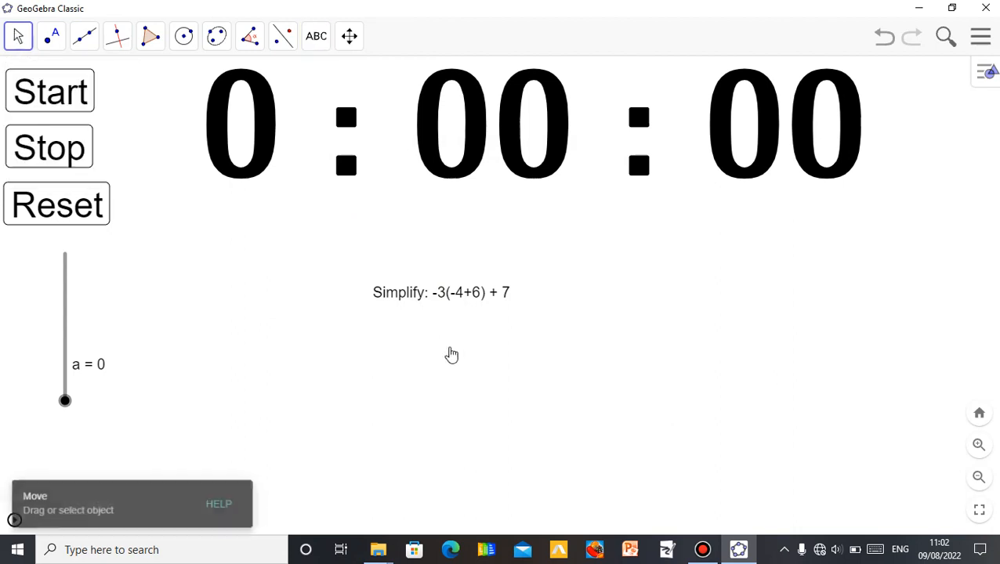
click(447, 298)
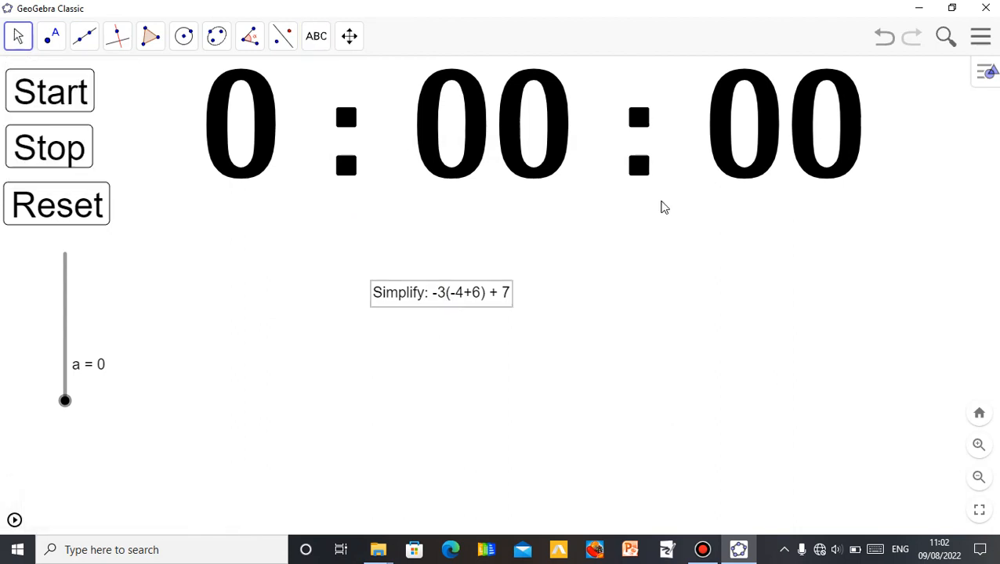
click(983, 78)
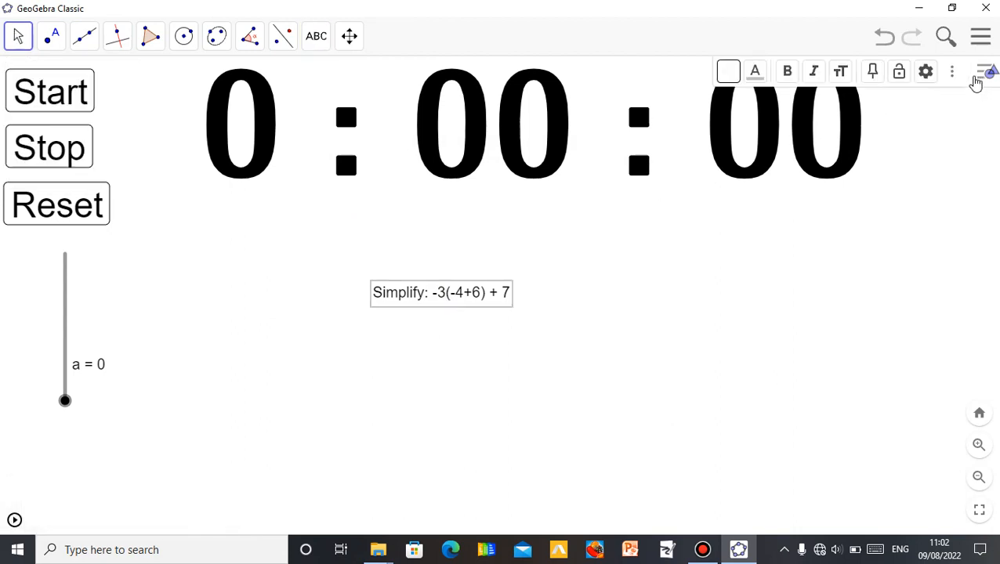
click(785, 75)
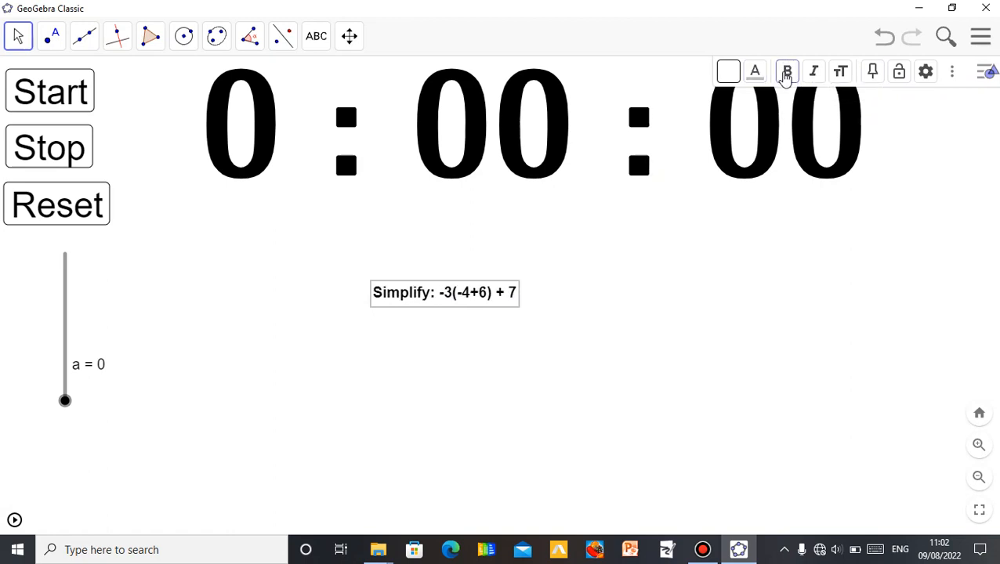
- Set the problem text's size to Large and move it slightly left below the stopwatch display
click(841, 75)
click(854, 163)
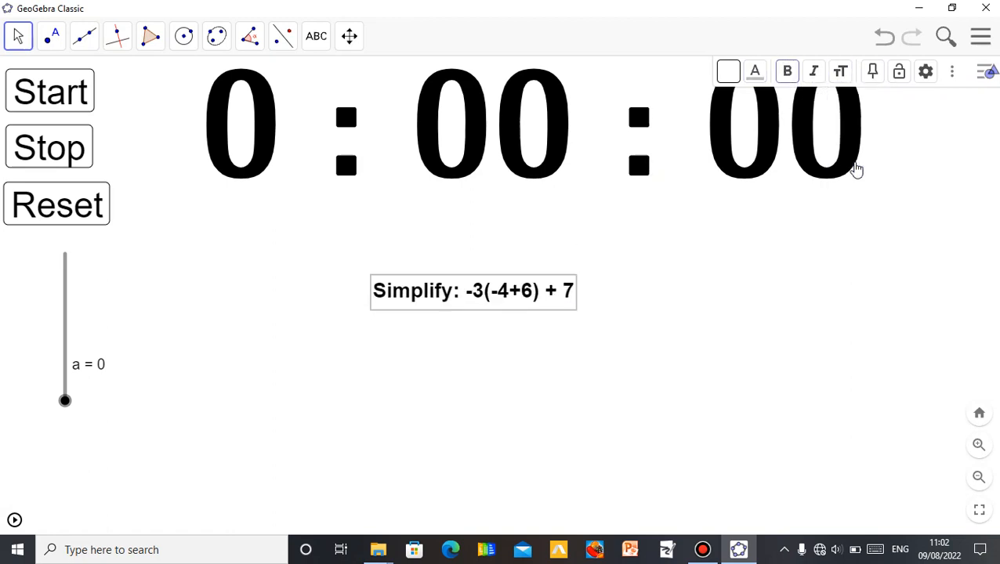
click(841, 76)
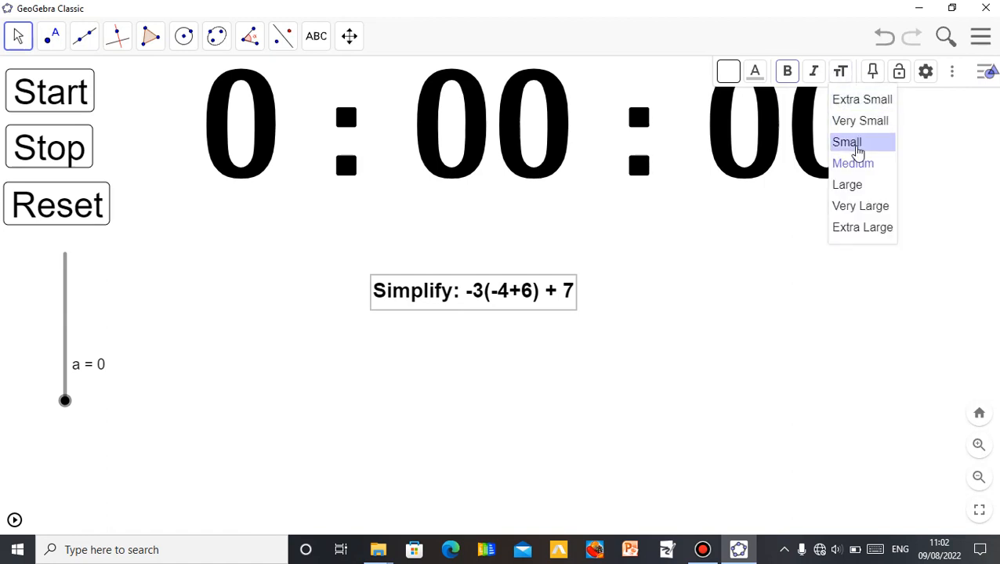
click(849, 185)
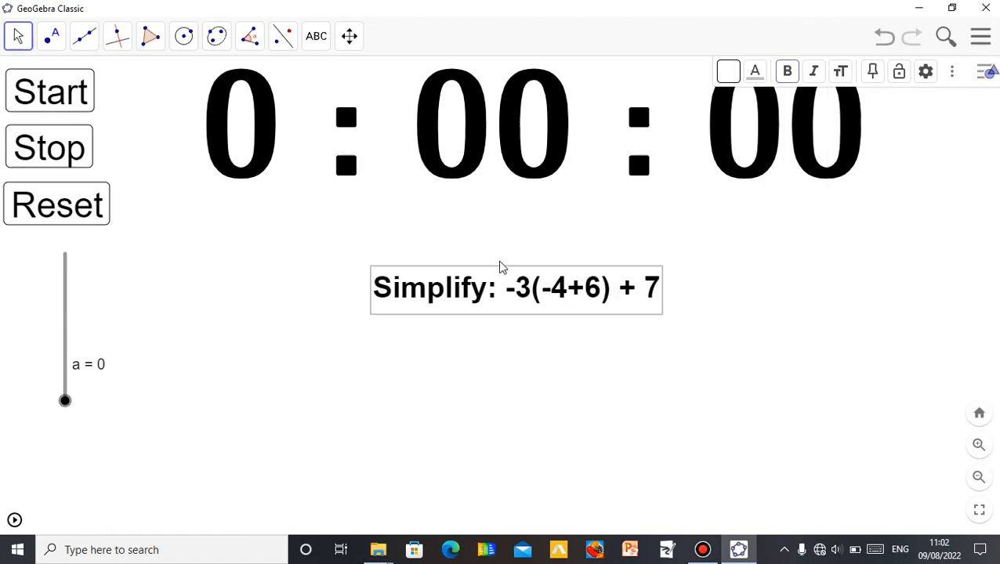
drag(523, 284, 484, 297)
click(486, 376)
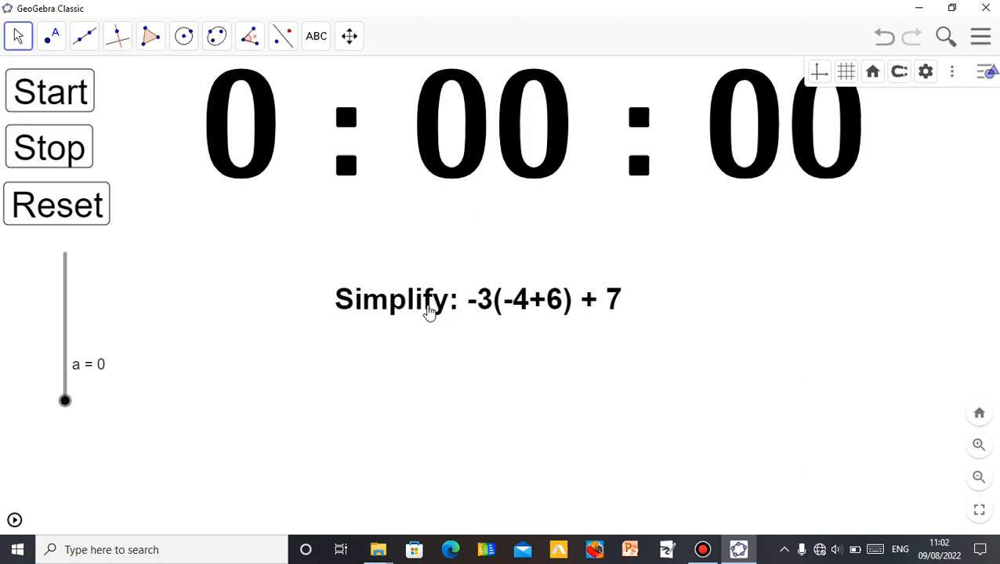
- Open the problem text's settings and set its condition to show object to a = 1
click(395, 306)
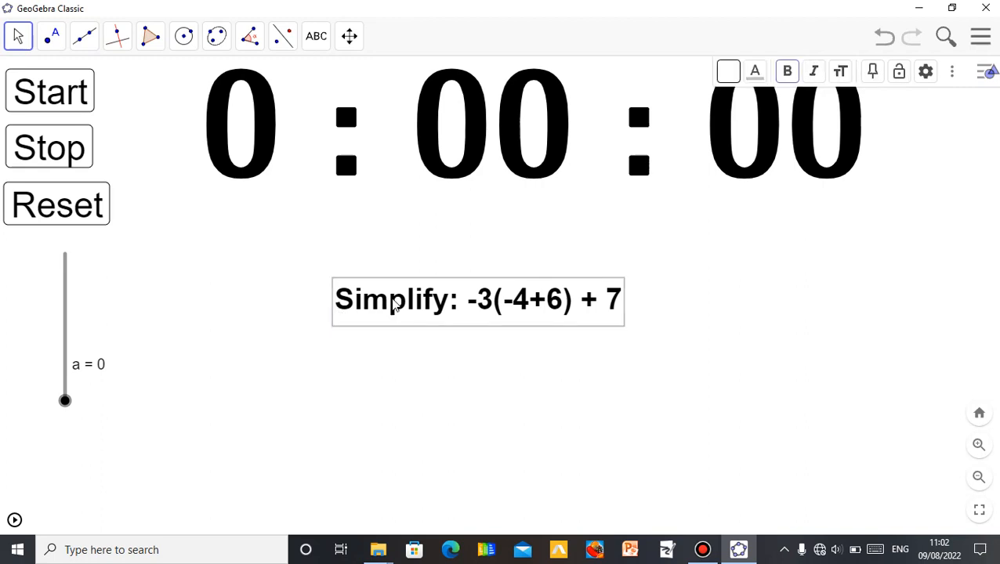
right_click(394, 307)
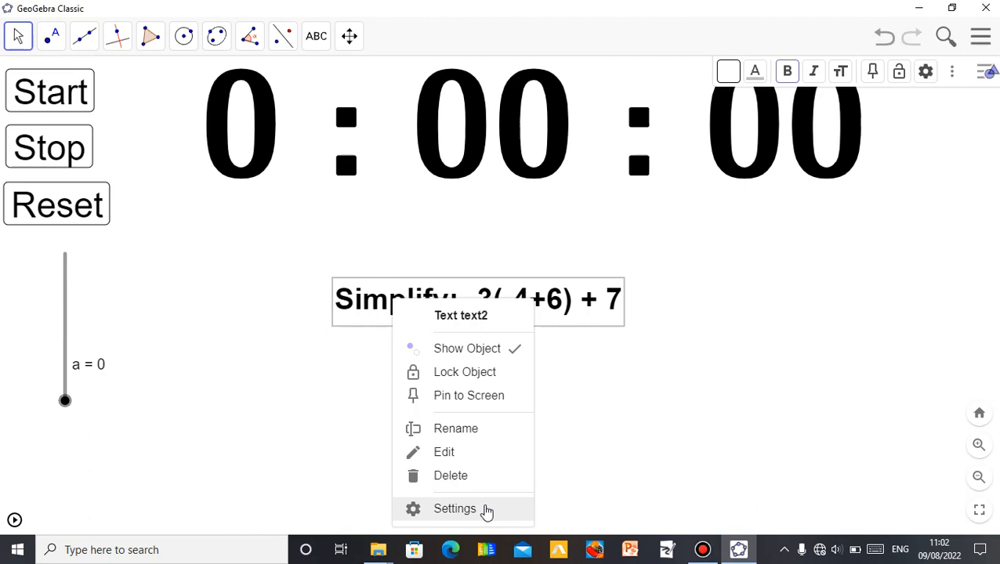
click(454, 509)
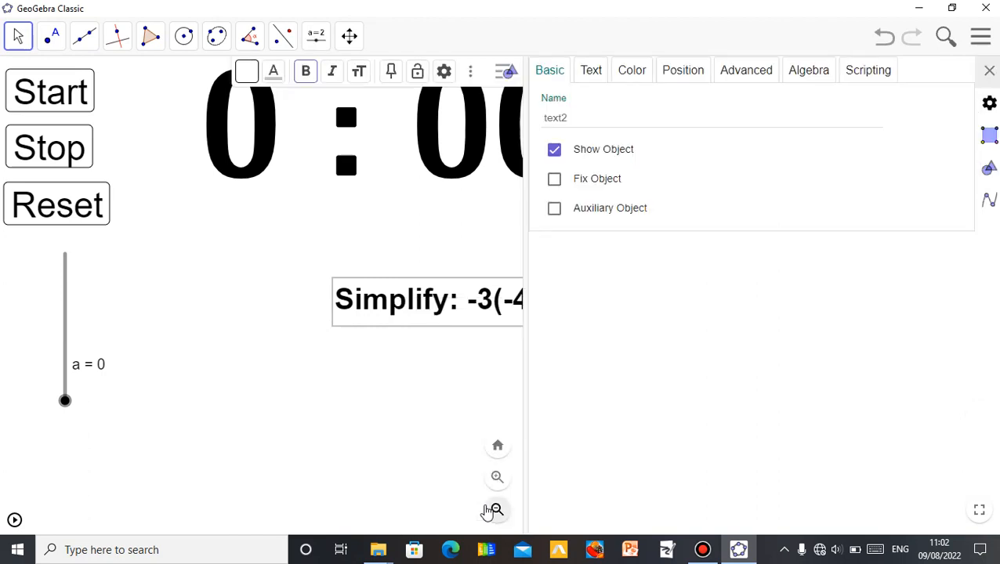
click(750, 74)
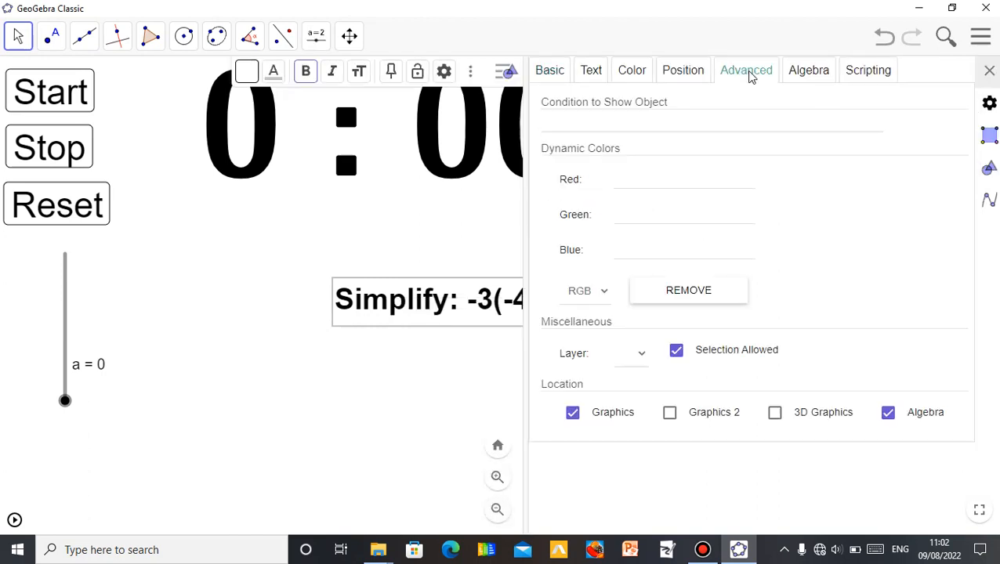
click(641, 123)
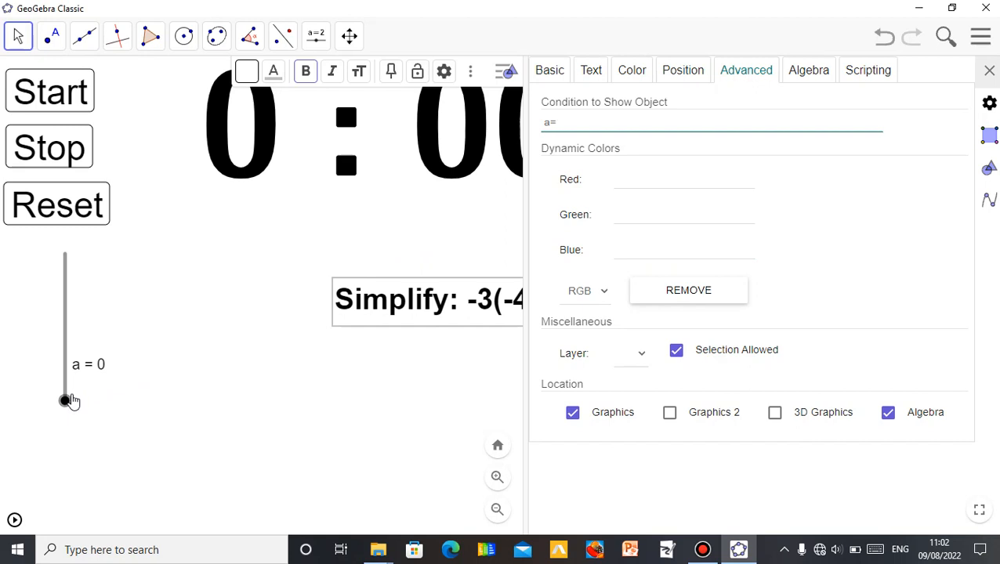
click(563, 167)
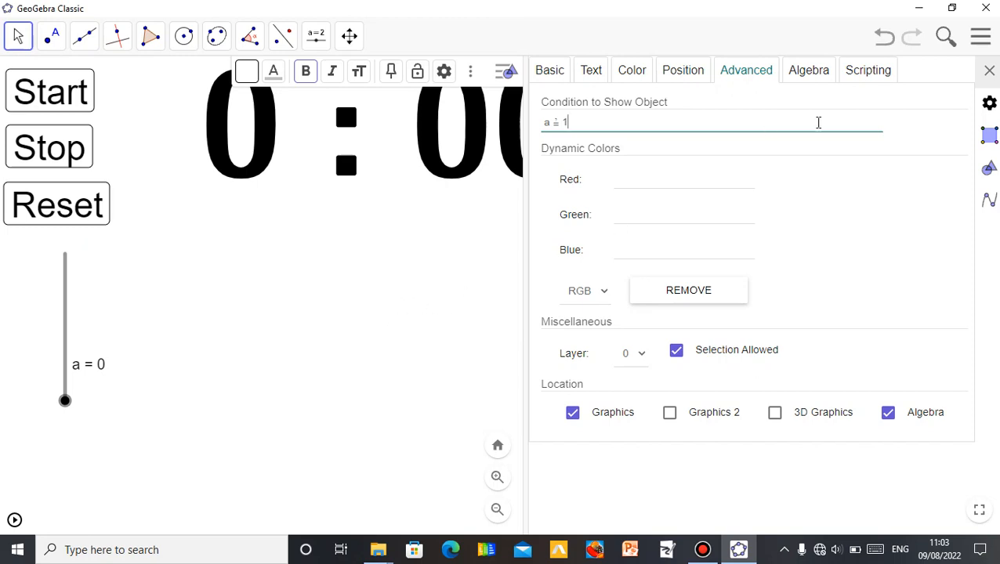
click(989, 70)
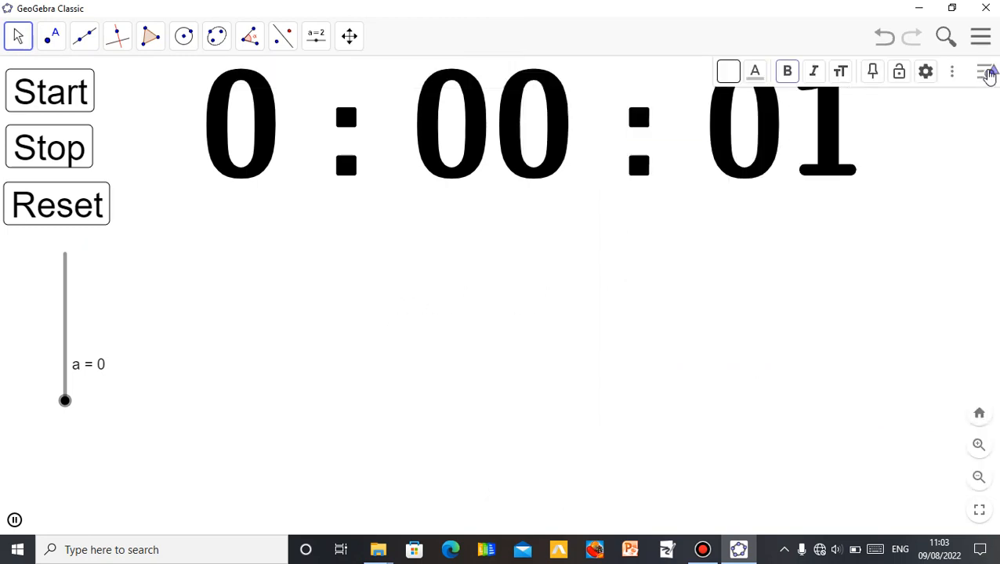
- Test the stopwatch buttons, then raise the slider to 1 and back to 0 to check the problem text appears
click(990, 73)
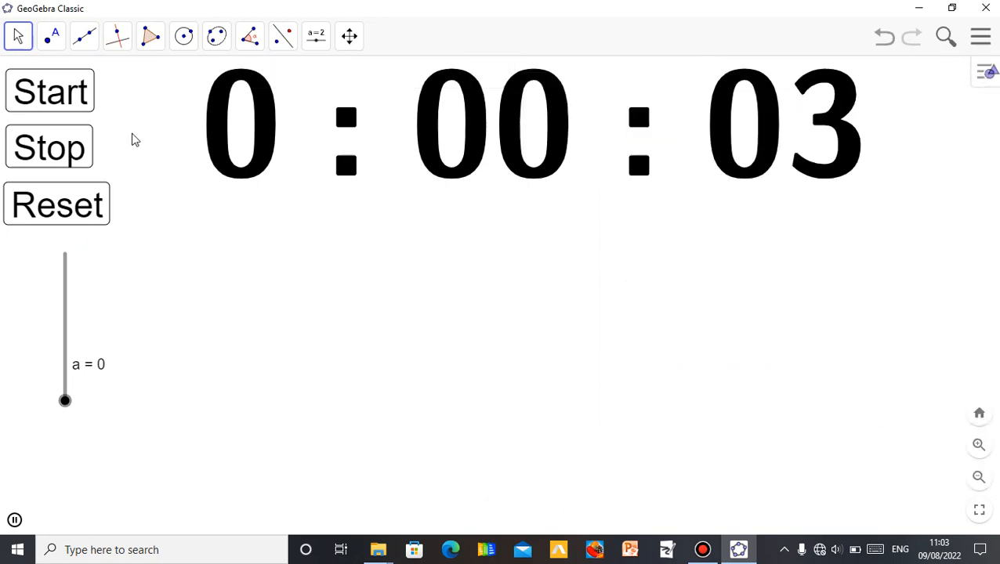
click(66, 104)
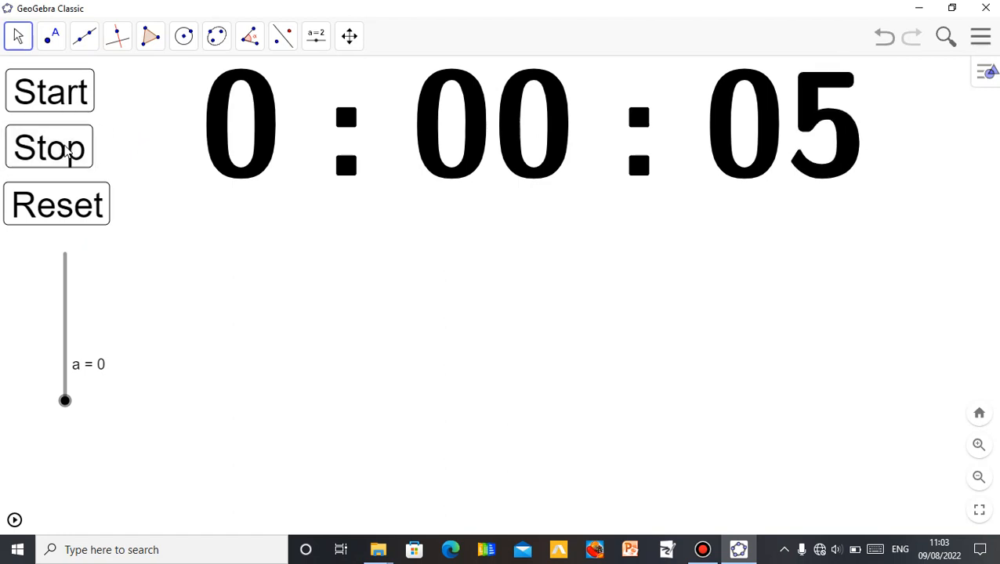
click(71, 209)
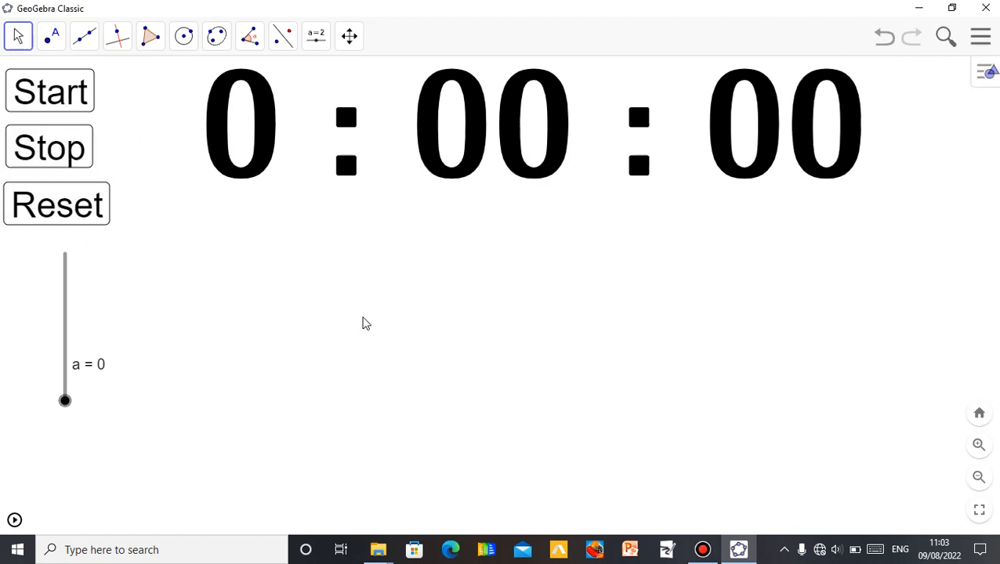
click(64, 401)
key(Up)
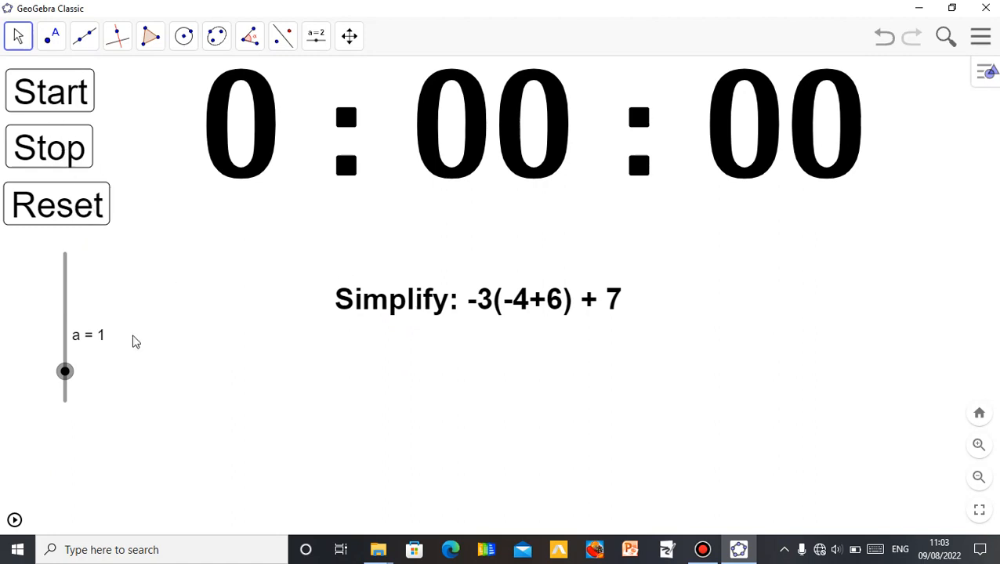
click(69, 376)
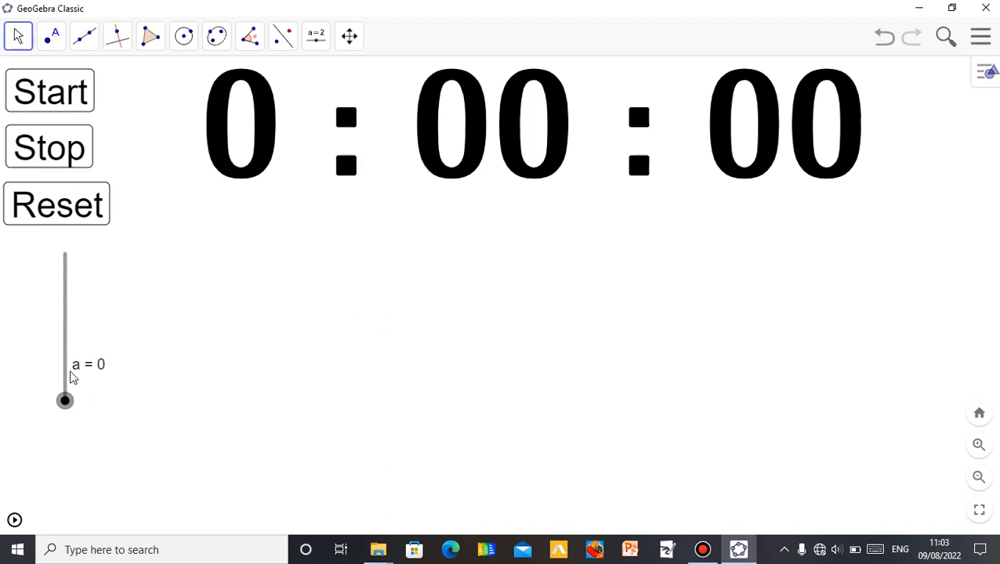
- Insert a new text below the stopwatch containing the LaTeX fraction \frac{12}{20}
click(316, 47)
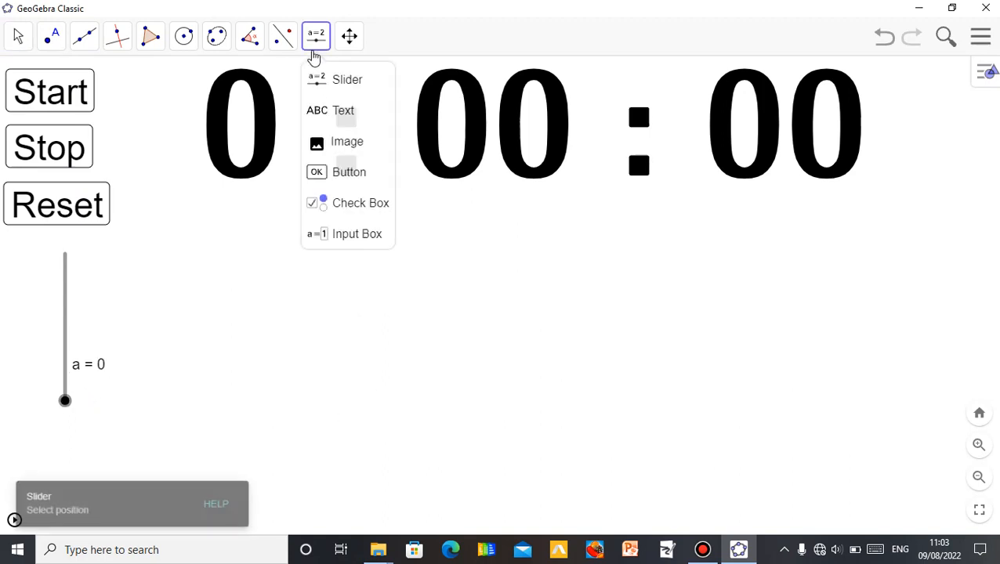
click(343, 112)
click(431, 264)
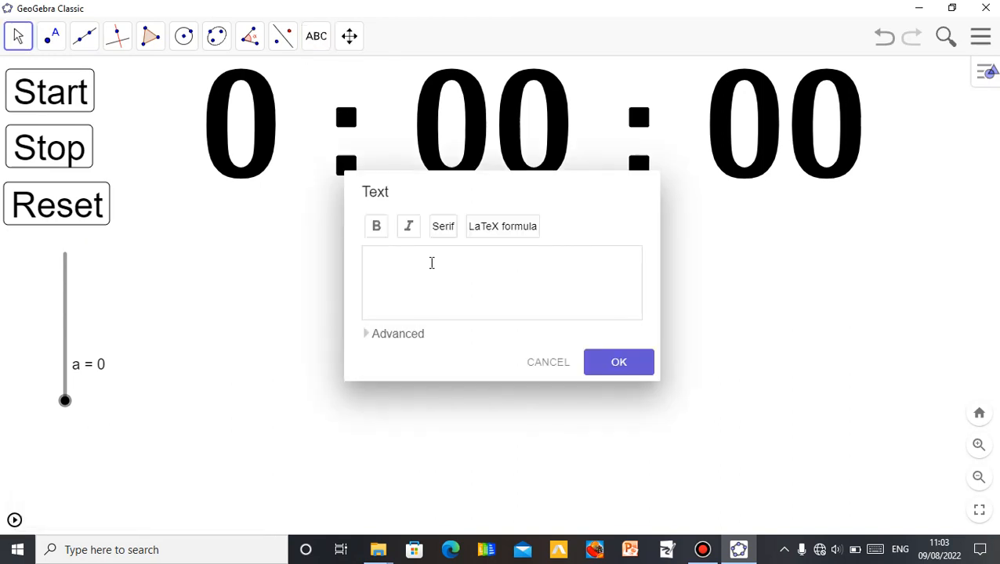
click(375, 337)
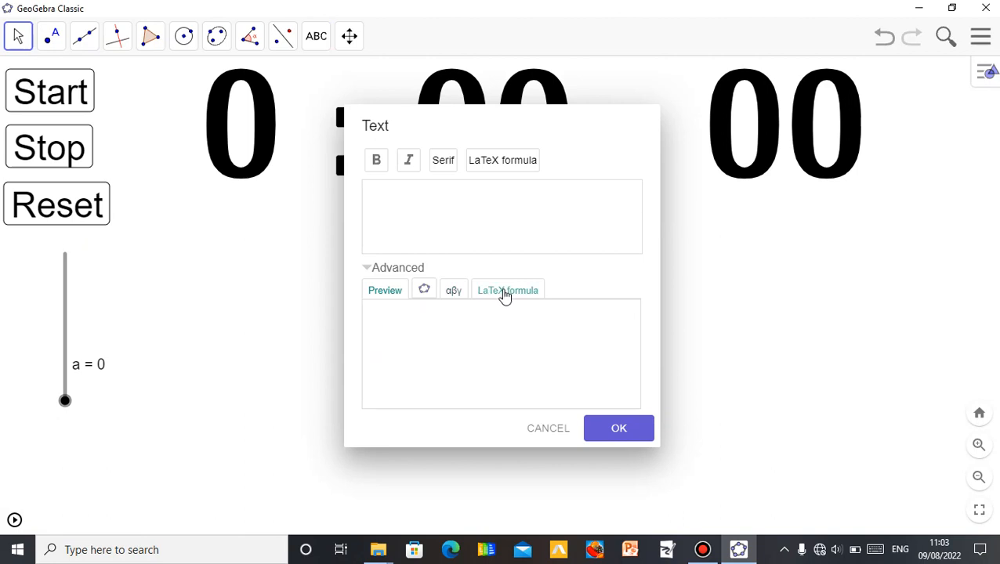
click(505, 292)
click(378, 332)
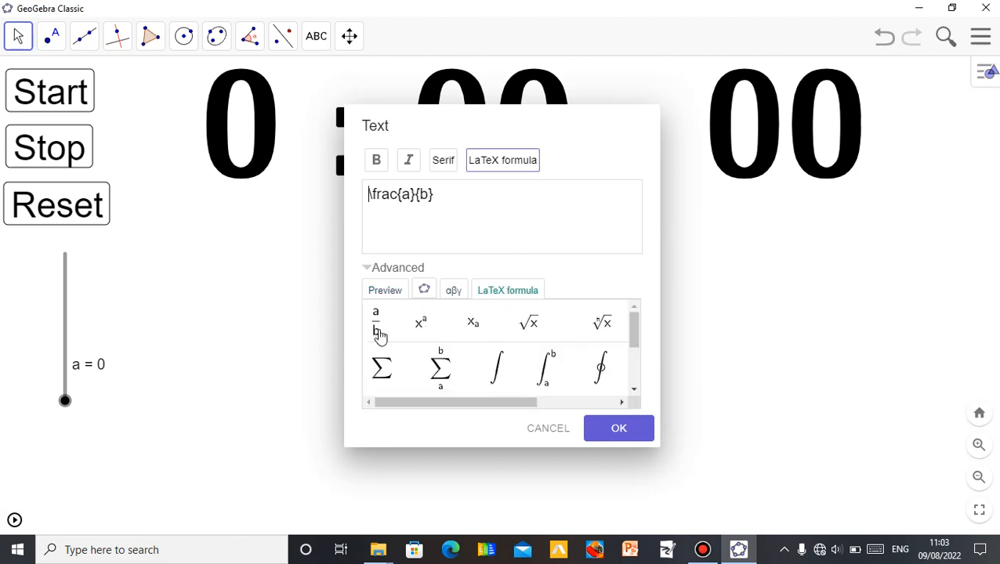
click(409, 194)
key(BackSpace)
text(12)
key(Delete)
text(20)
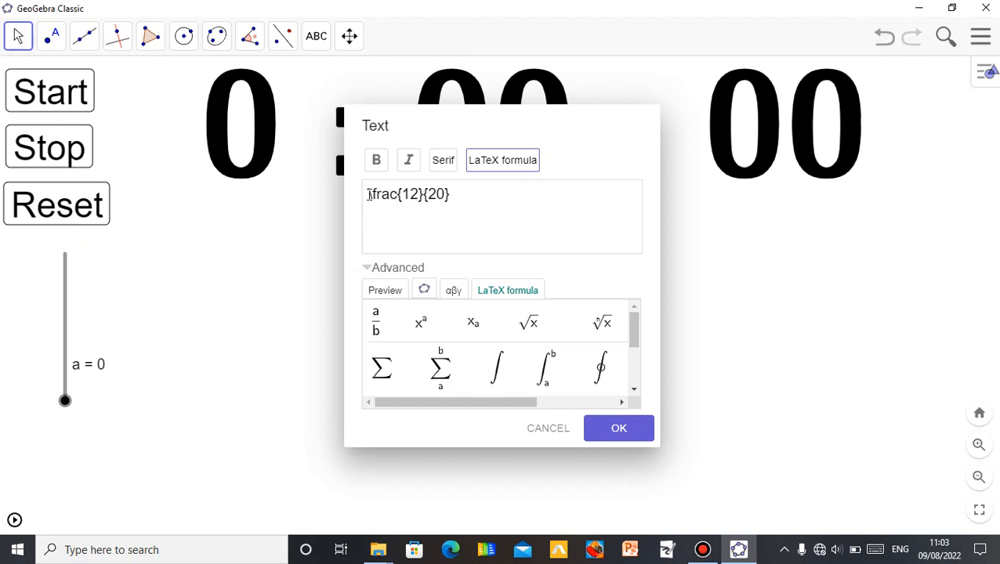
- Complete the text to read "Reduce the fraction \frac{12}{20} to its lowest term." and confirm it
text(Redu)
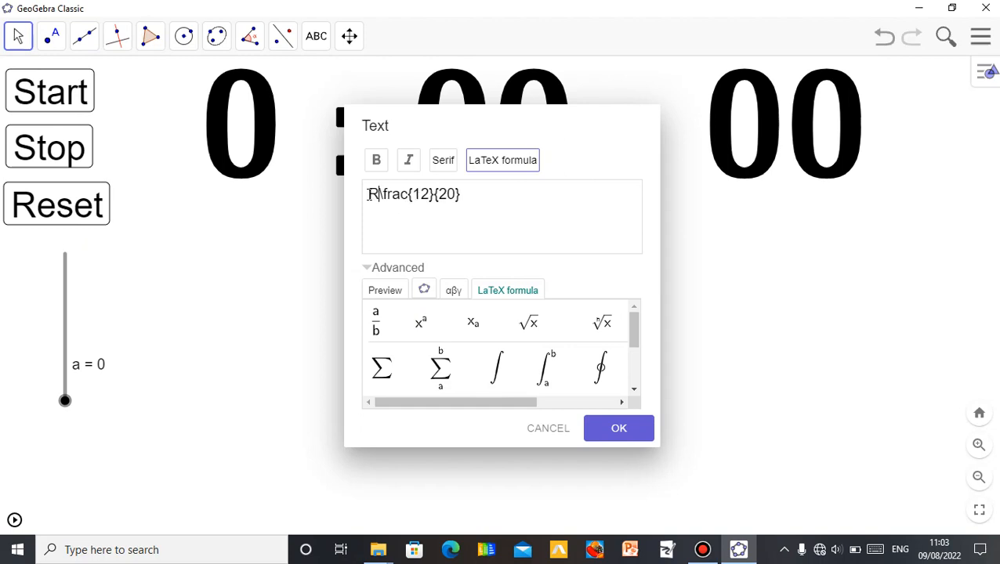
text(ce the )
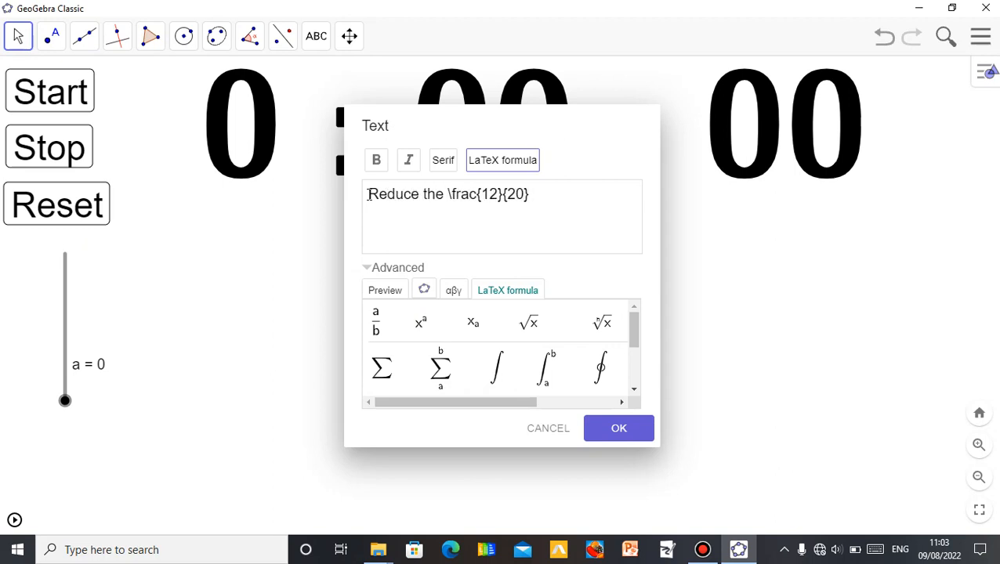
text(fract)
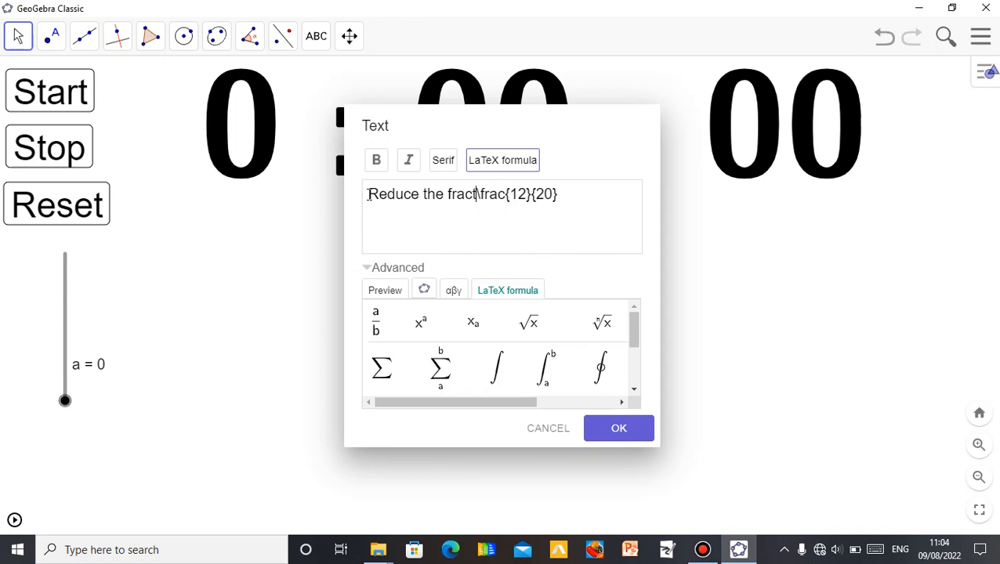
text(ion)
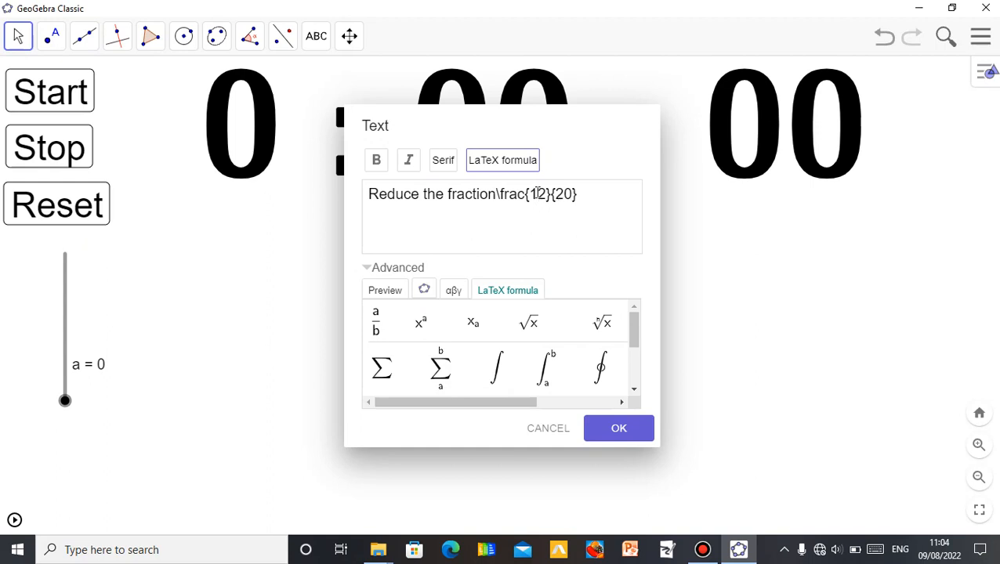
text( \frac{12}{20} )
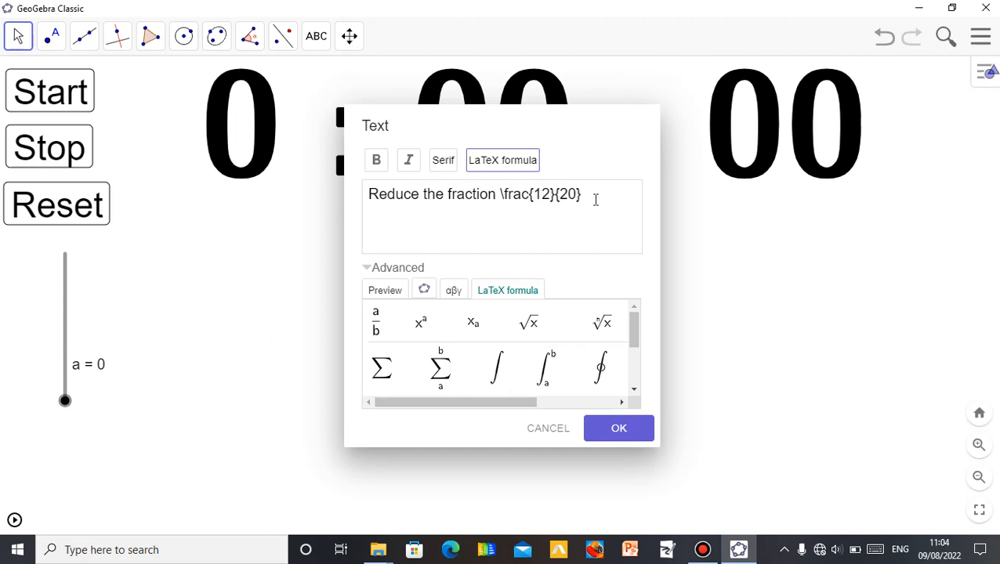
text(to its lowest term.)
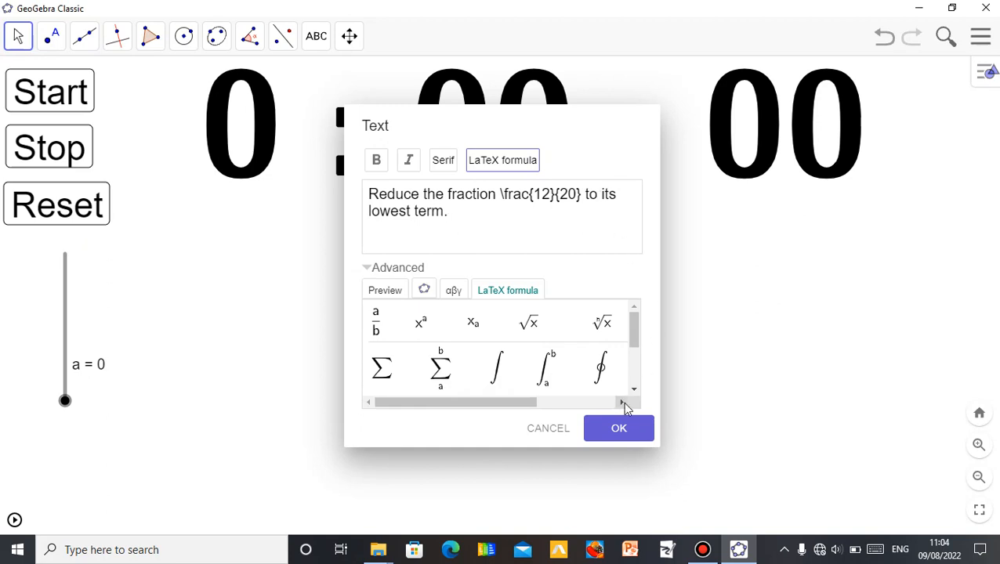
click(619, 430)
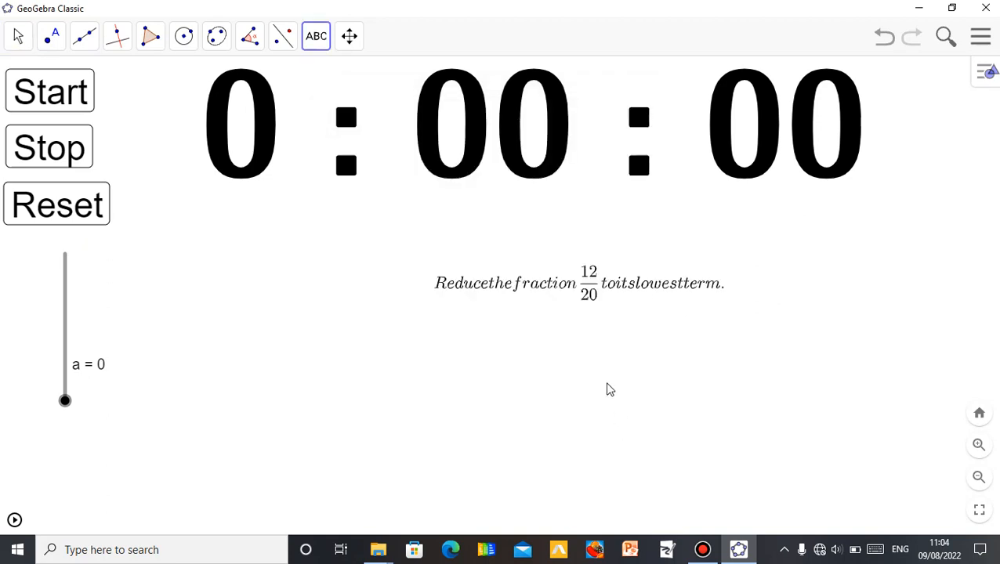
- With the Move tool, drag the fraction text left to sit centred under the stopwatch and select it
click(15, 38)
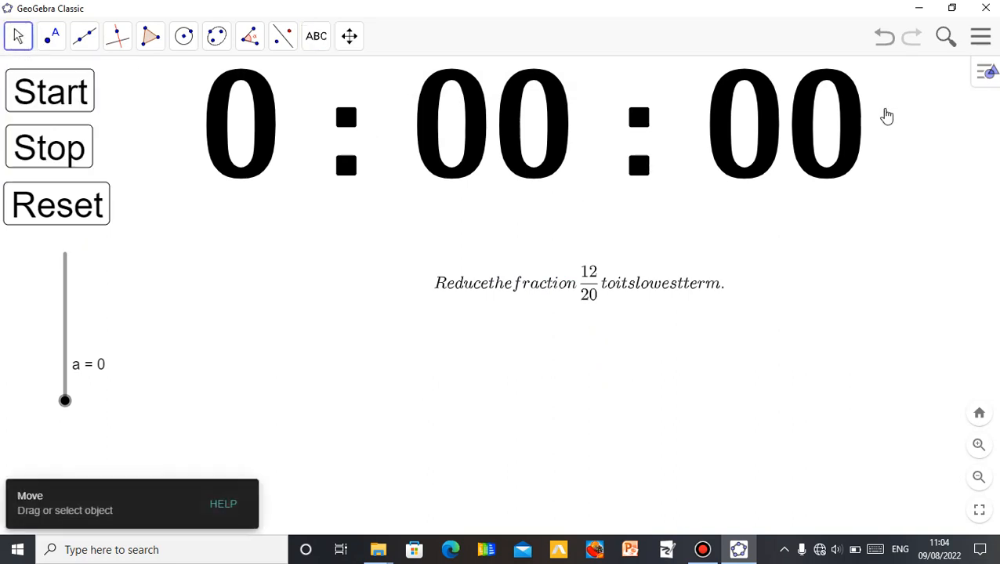
click(21, 42)
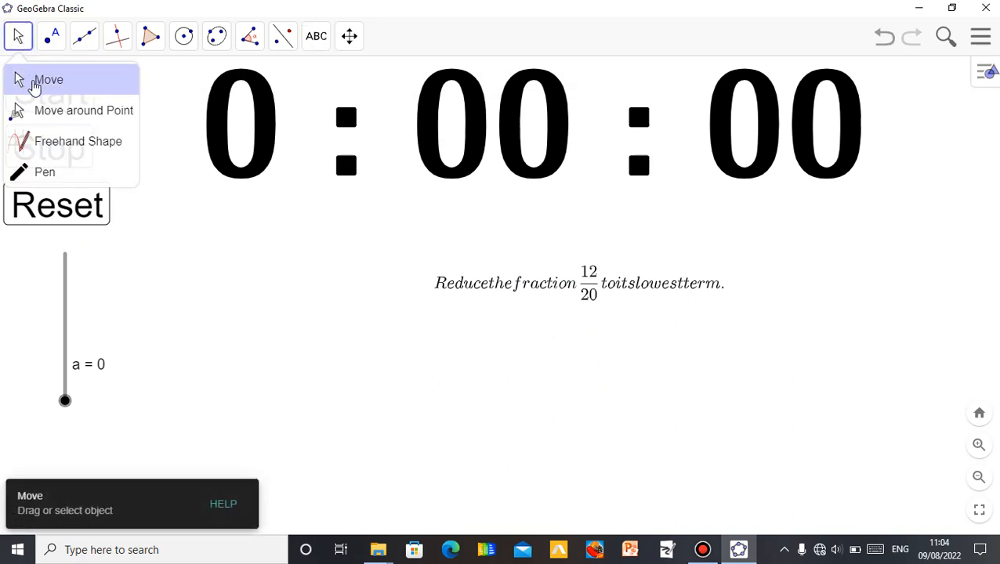
click(35, 81)
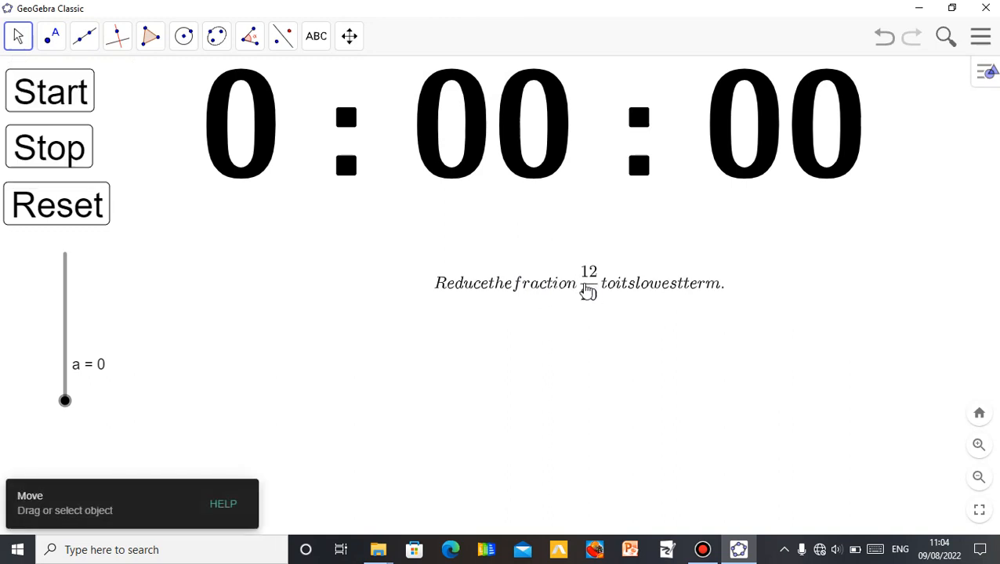
drag(579, 289, 472, 309)
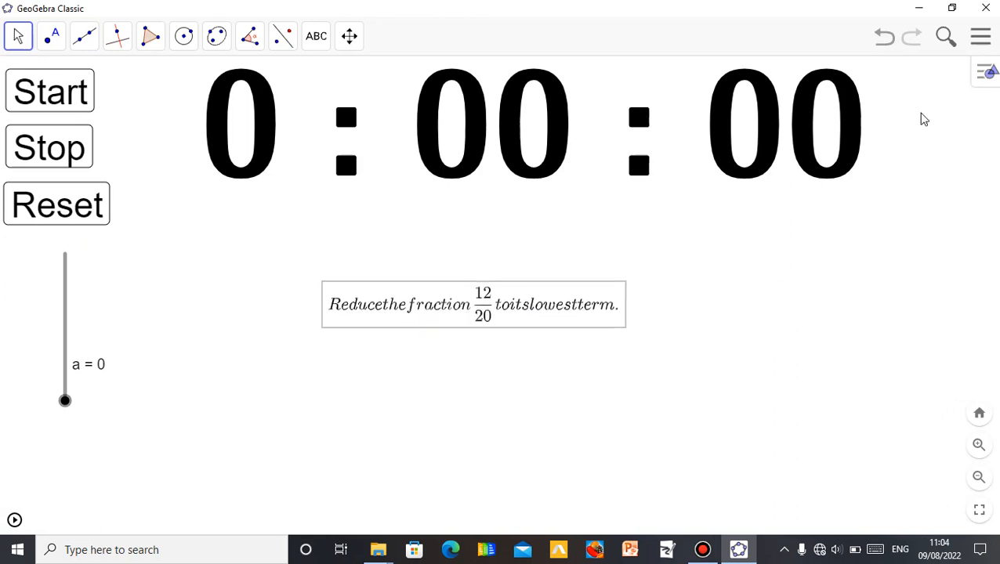
click(984, 79)
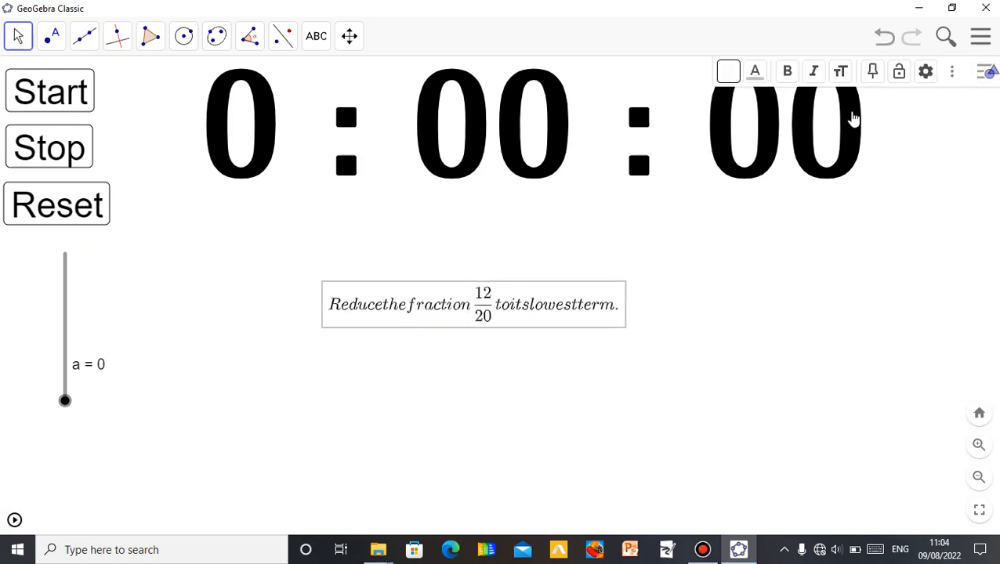
click(686, 346)
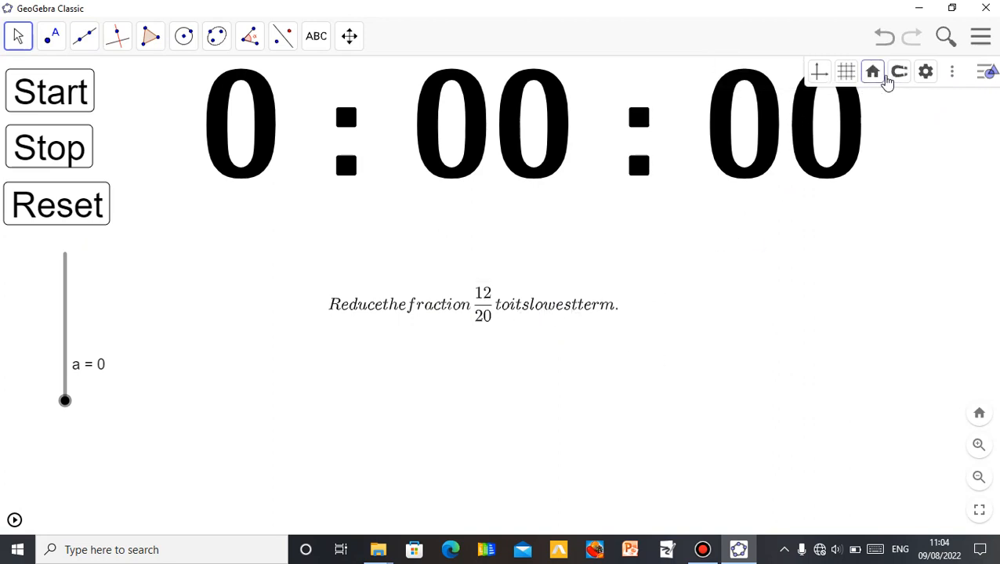
click(531, 311)
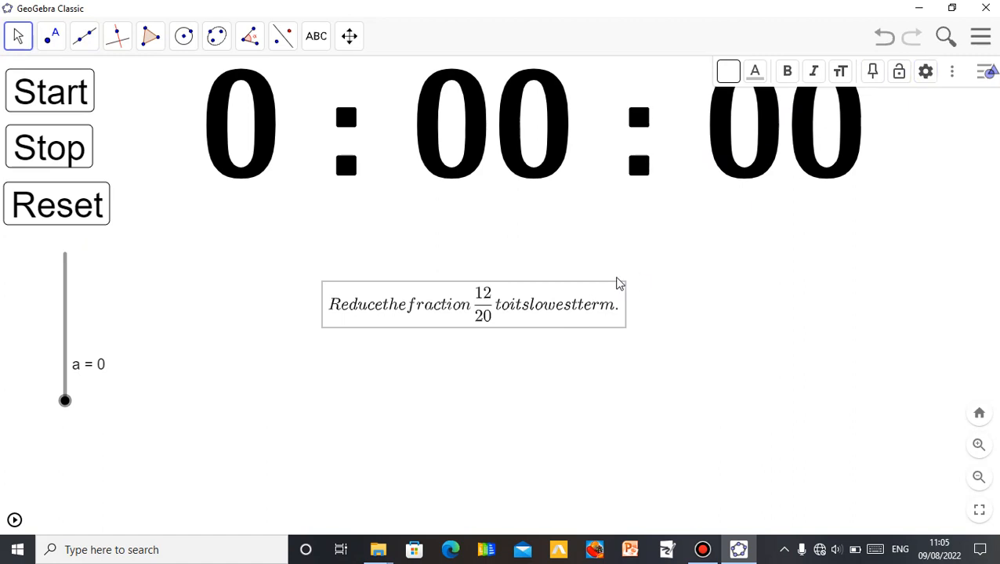
- Open the fraction text's settings and insert spaces between the words of its LaTeX content, then apply it
right_click(587, 312)
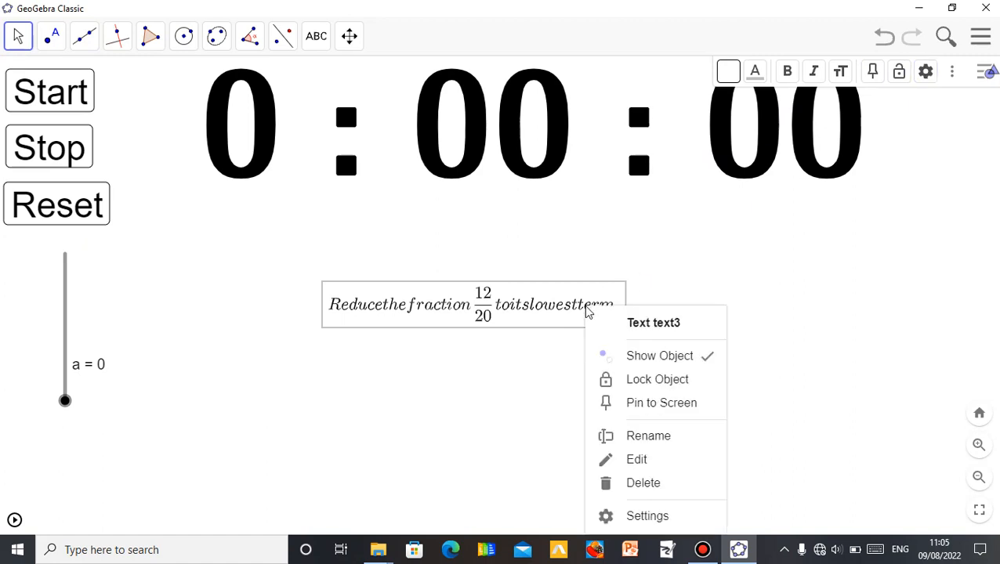
click(643, 515)
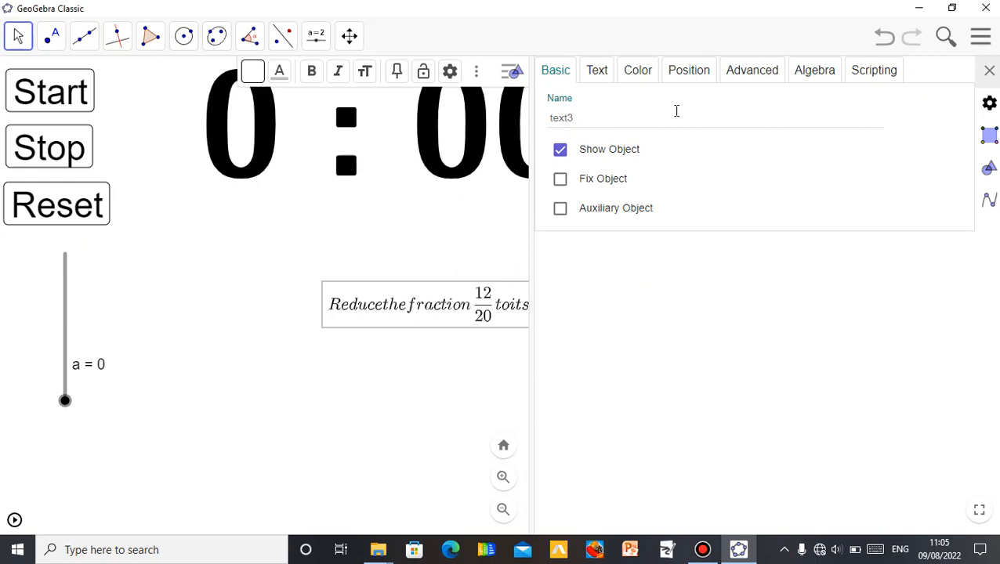
click(603, 77)
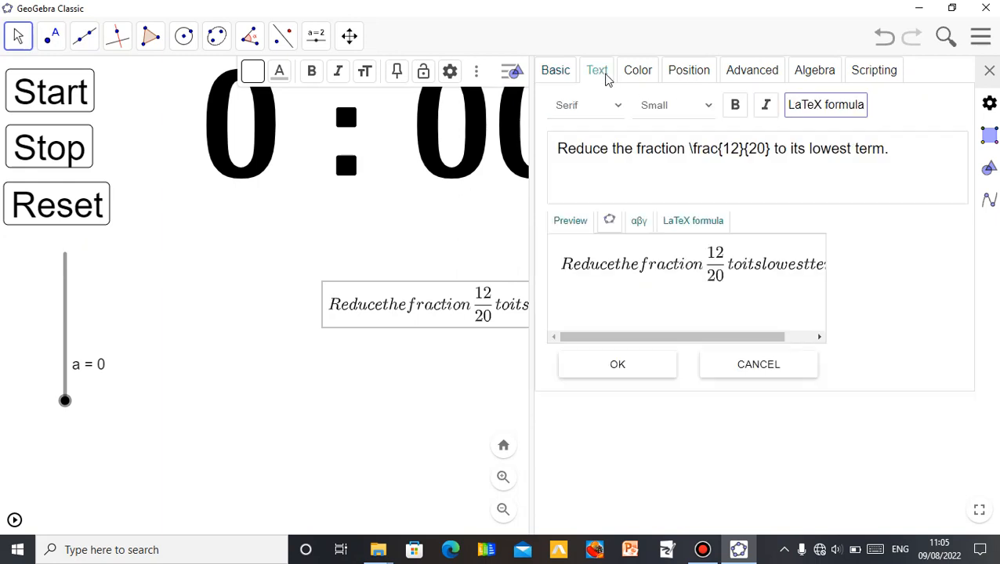
click(612, 148)
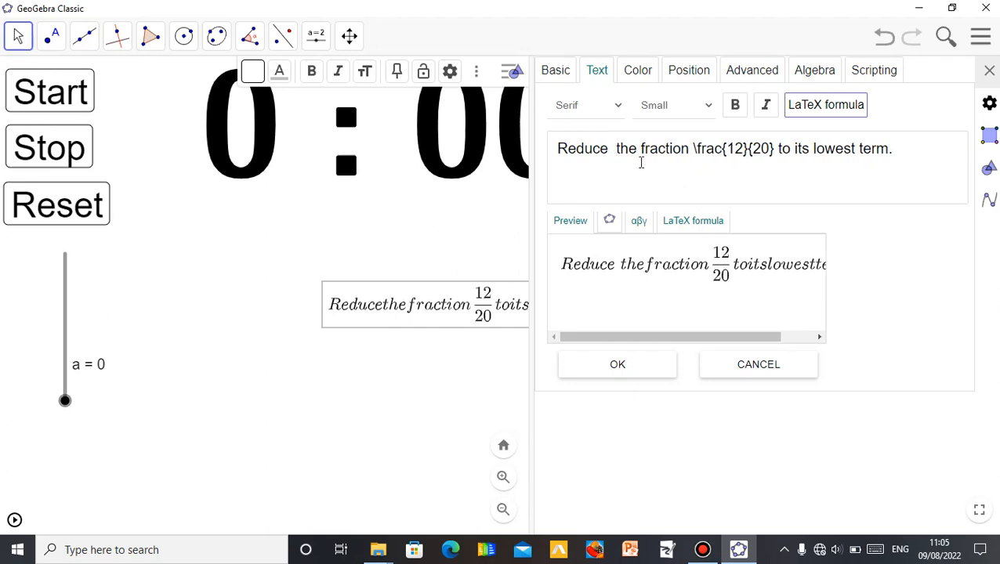
click(637, 149)
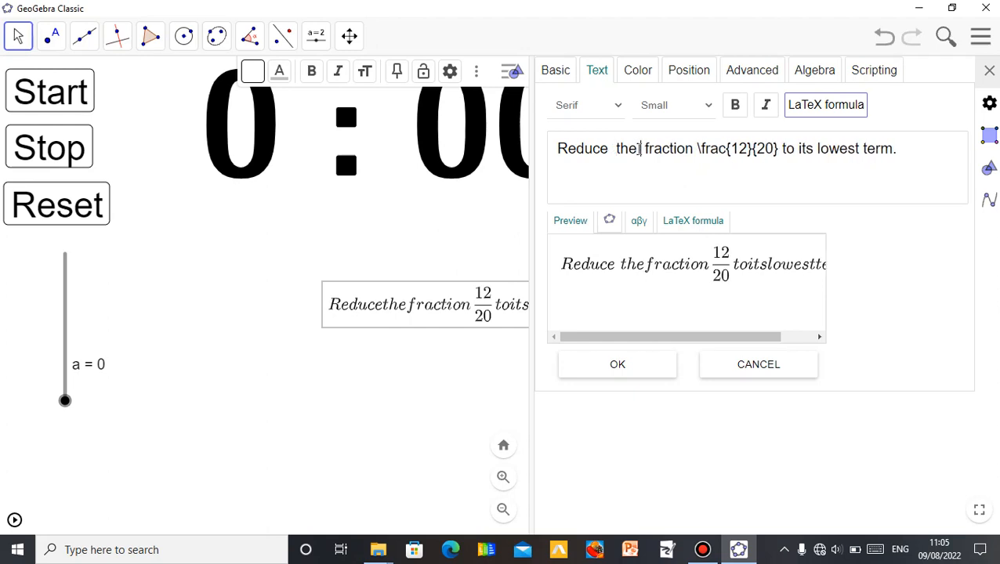
click(780, 149)
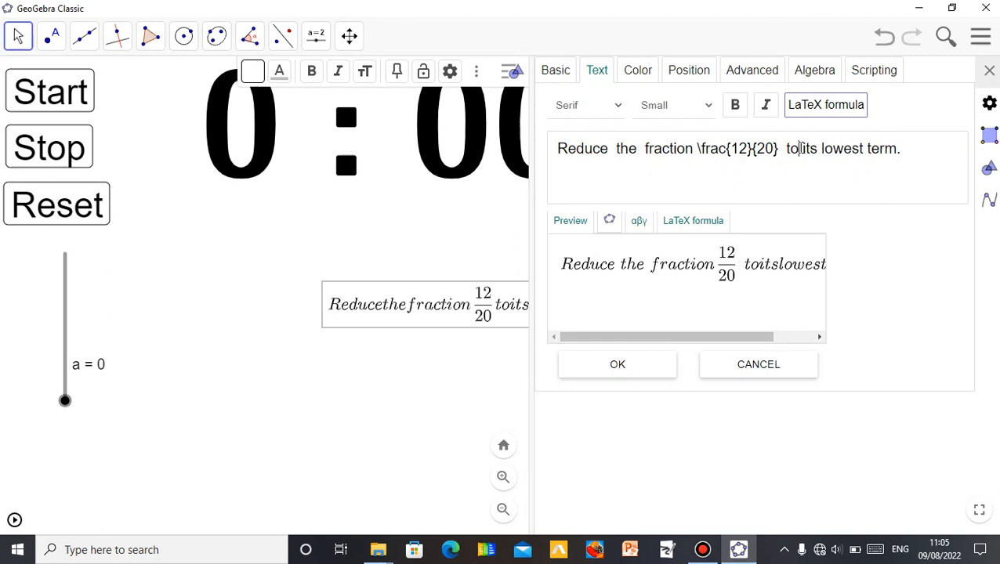
click(801, 148)
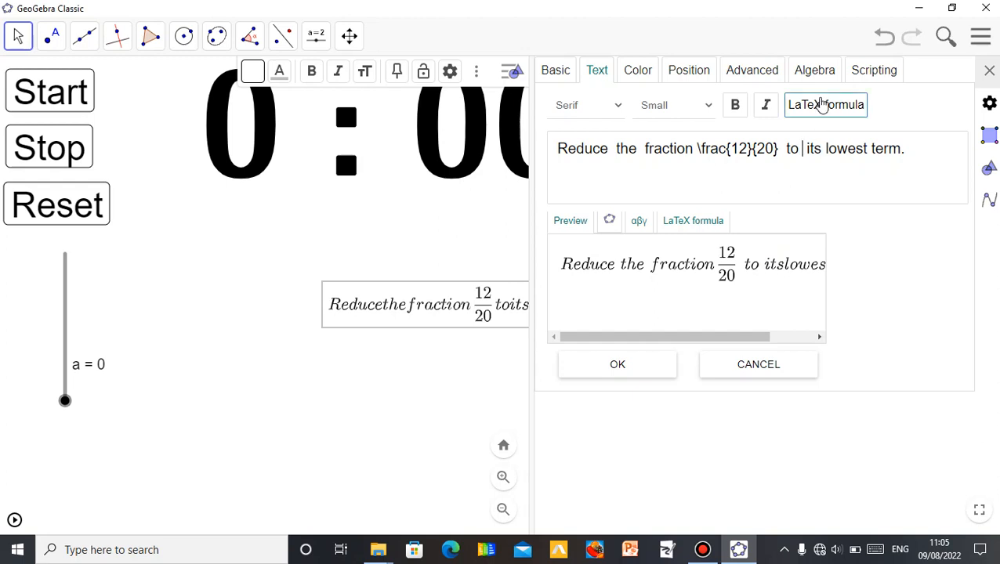
click(824, 147)
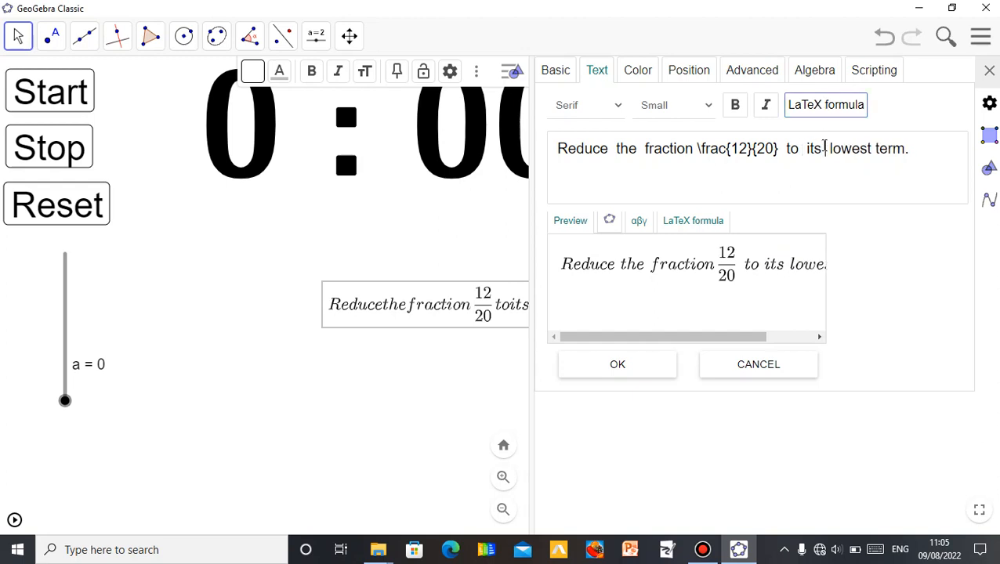
click(878, 154)
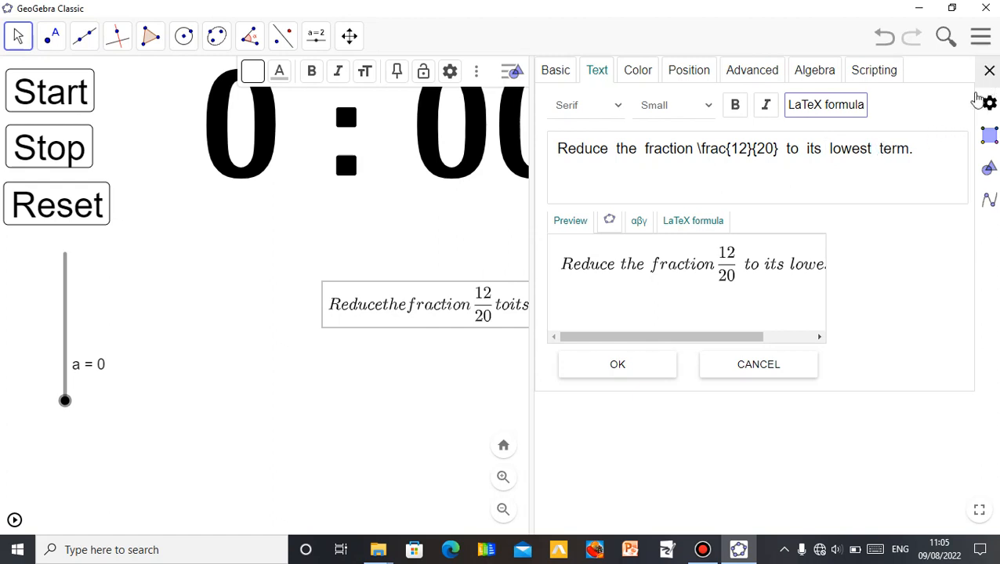
click(659, 365)
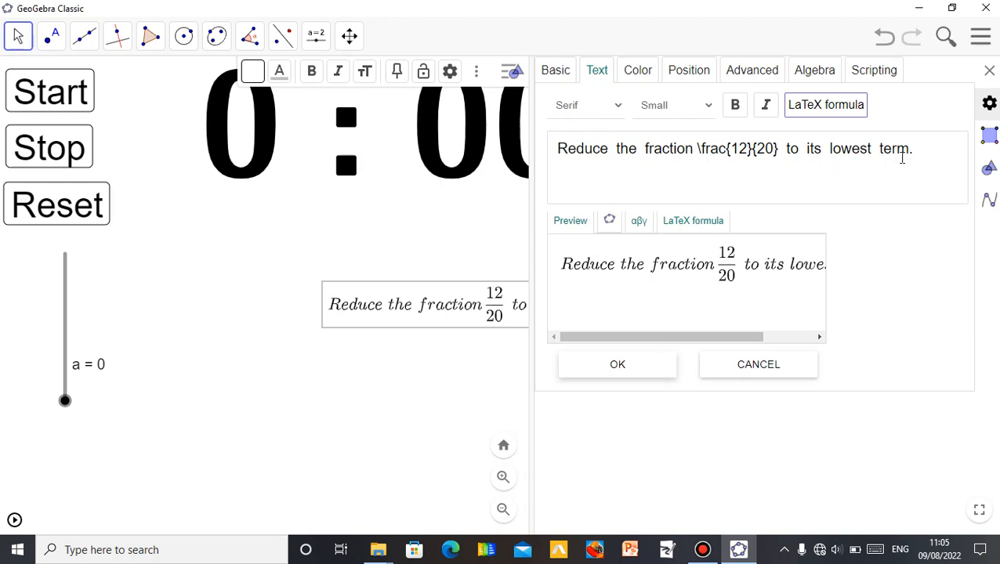
- Close the settings panel, then stop and reset the stopwatch back to zero
click(990, 71)
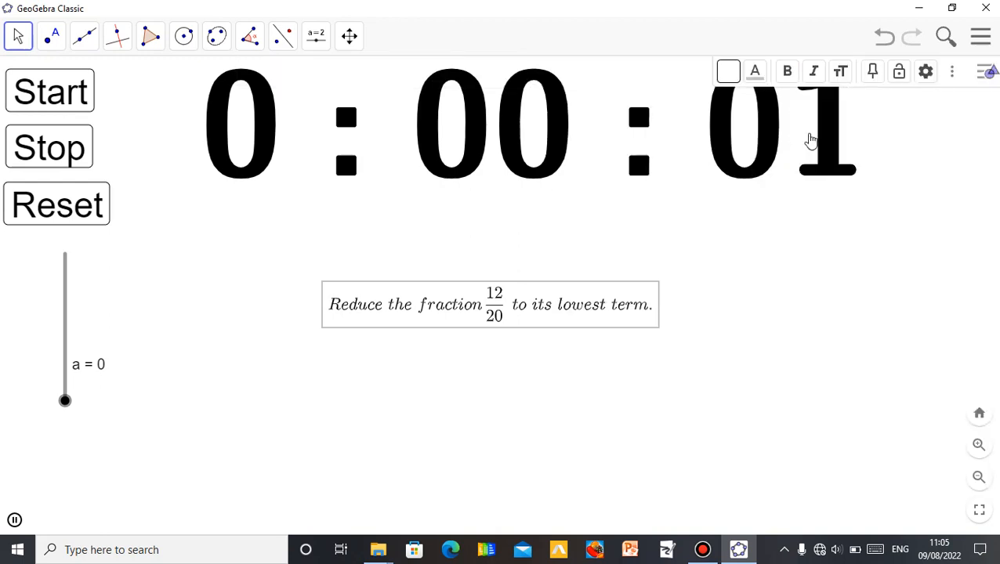
click(980, 77)
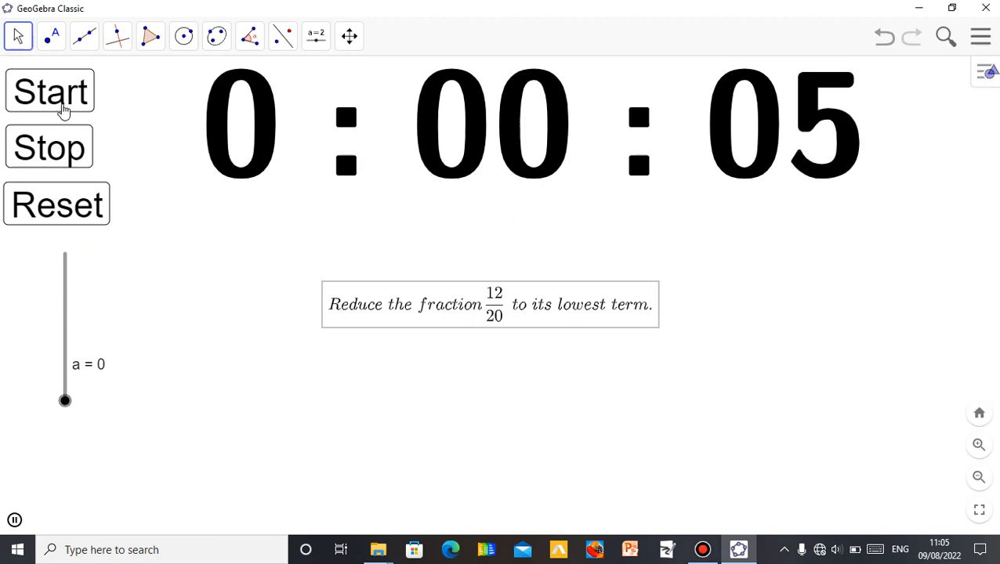
click(73, 148)
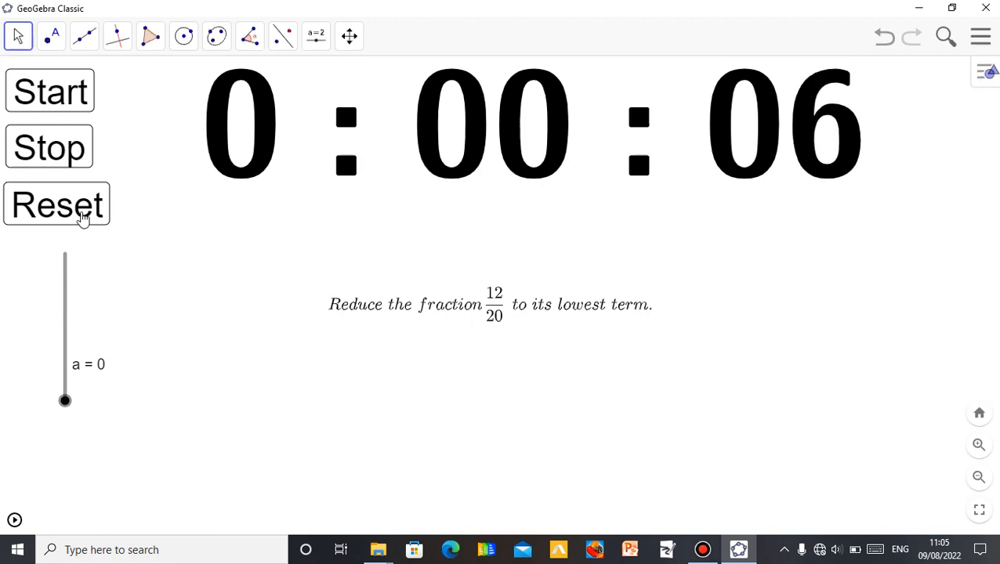
click(84, 218)
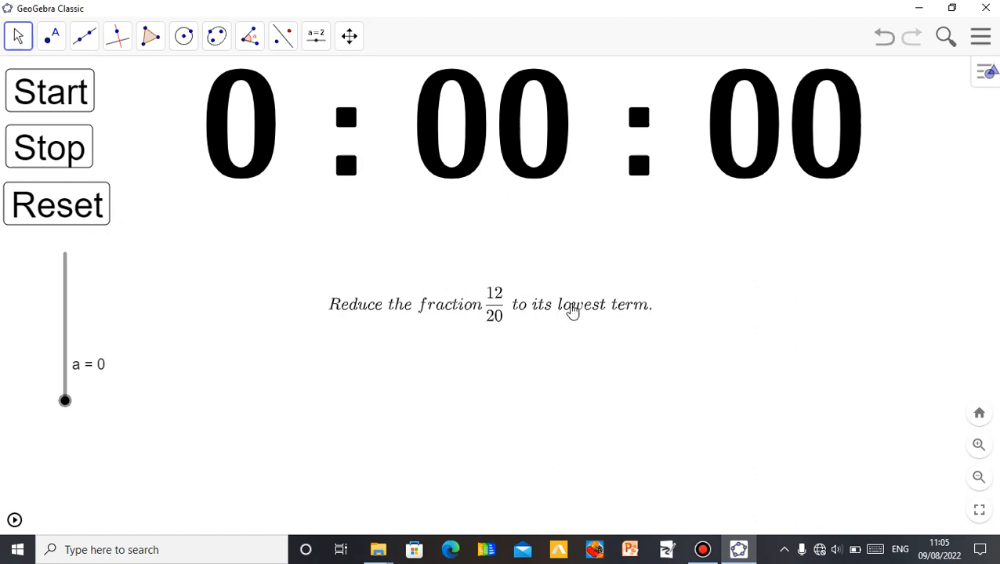
- Format the fraction text bold at Medium size and move it to sit centred under the stopwatch
click(572, 311)
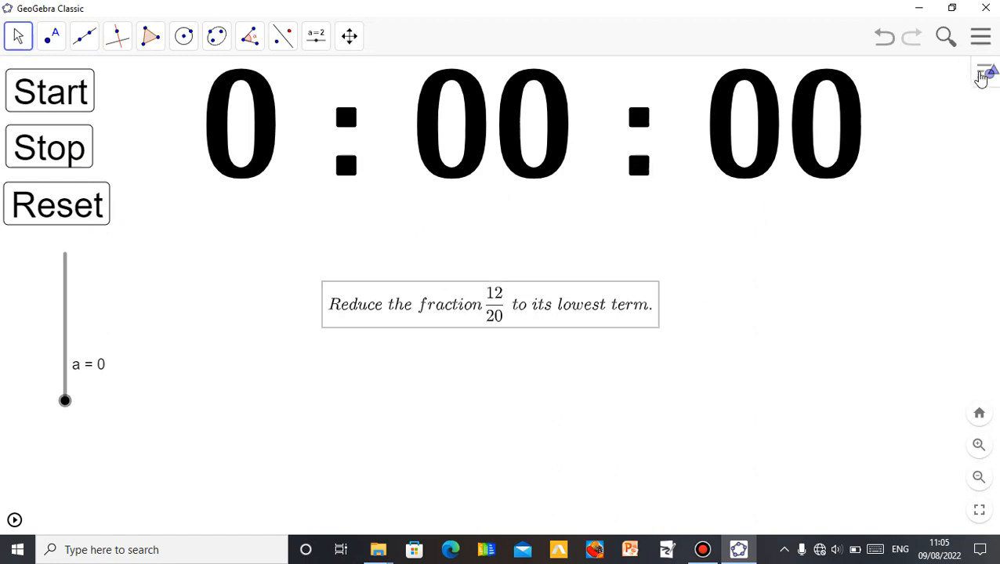
click(984, 74)
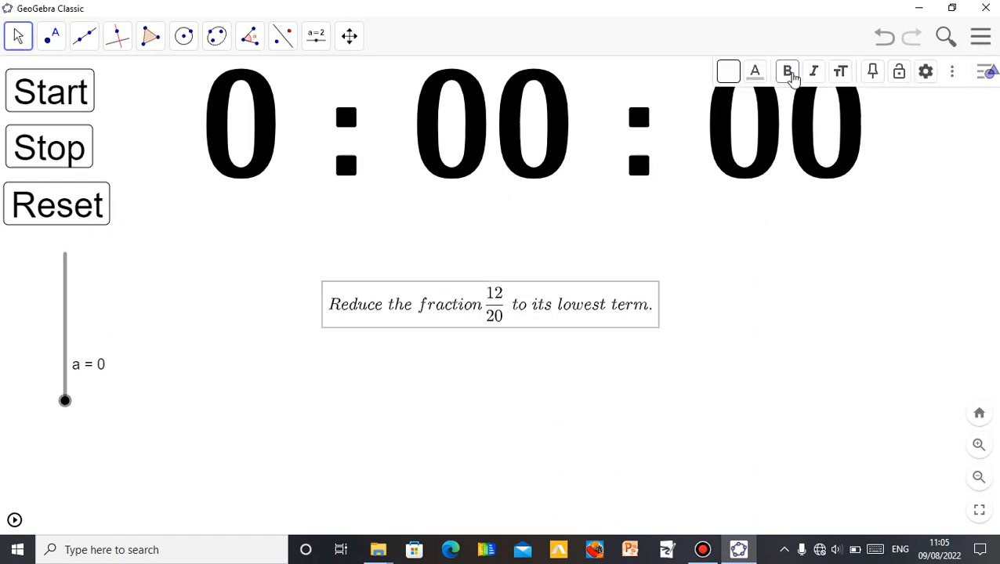
click(790, 72)
click(839, 71)
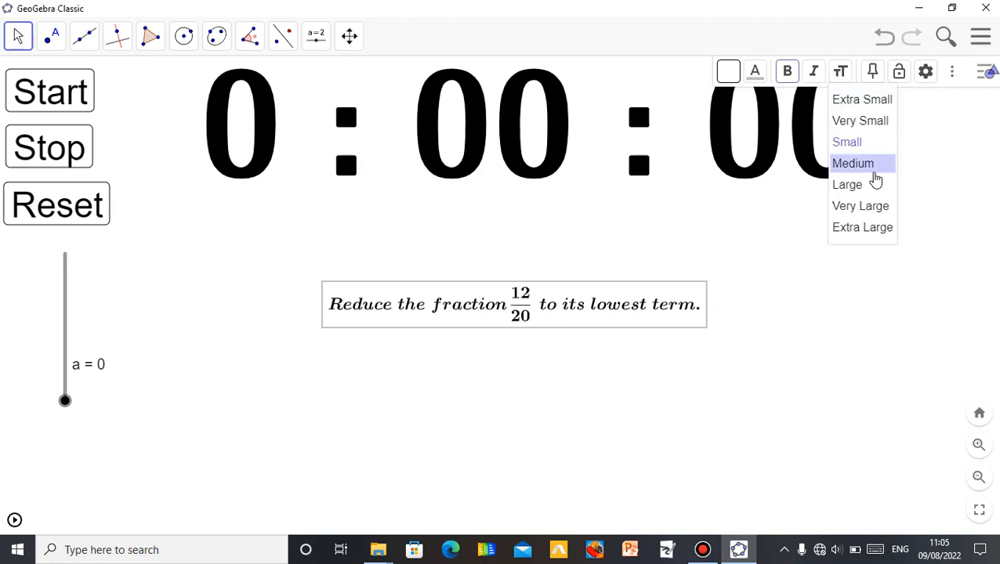
click(870, 166)
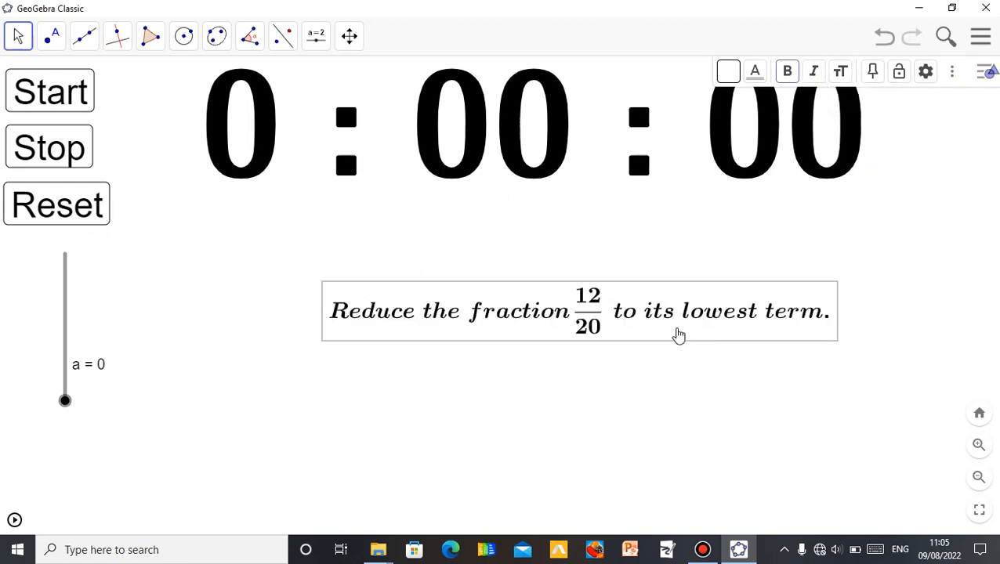
drag(676, 335, 627, 321)
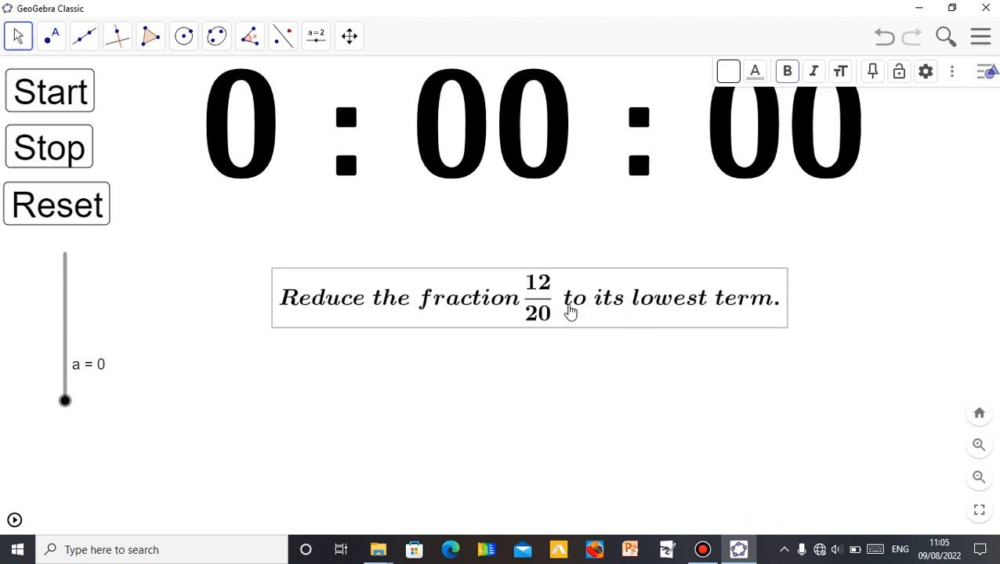
- Set the fraction text's condition to show object to a=2 and close the settings panel
right_click(571, 311)
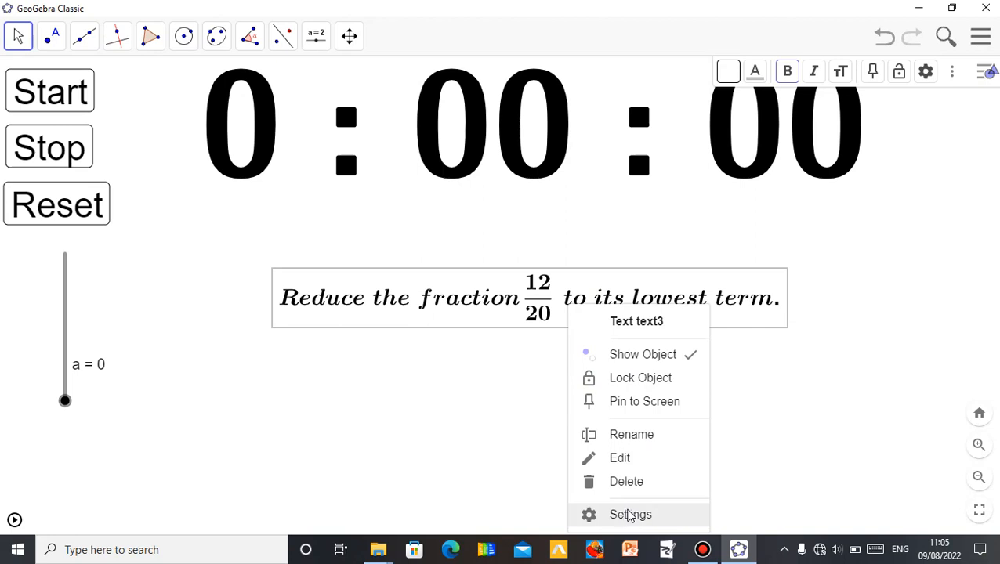
click(630, 515)
click(758, 75)
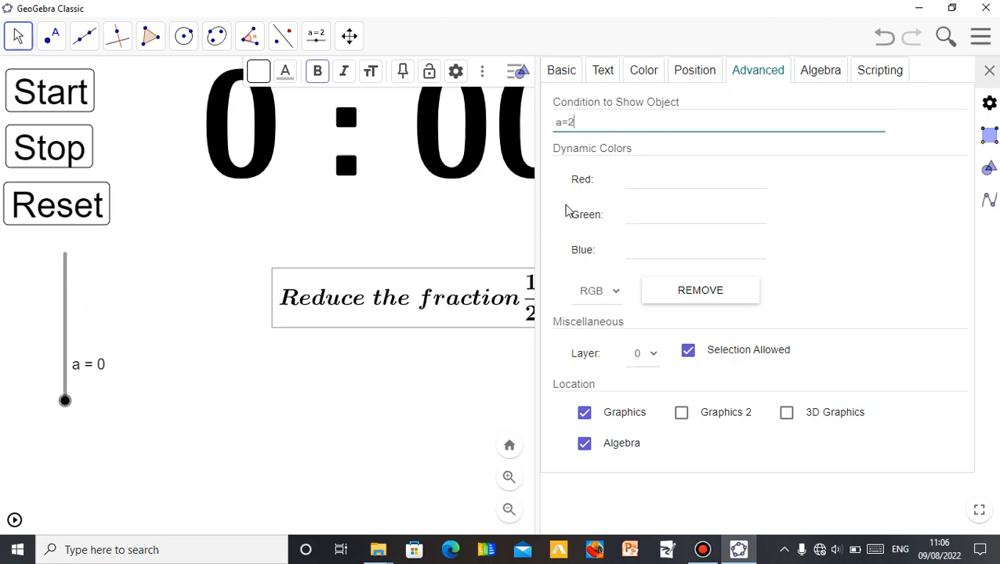
key(Return)
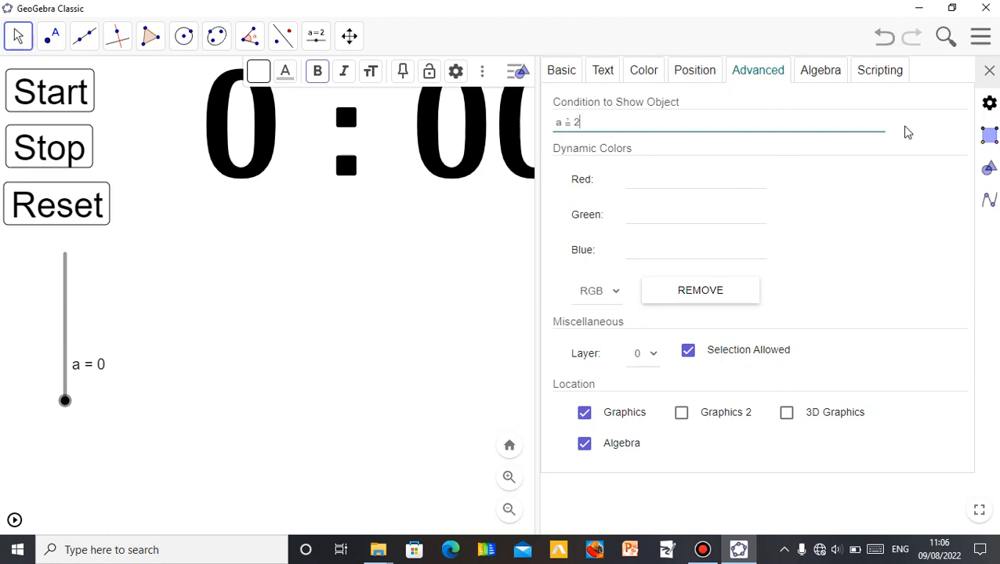
click(989, 70)
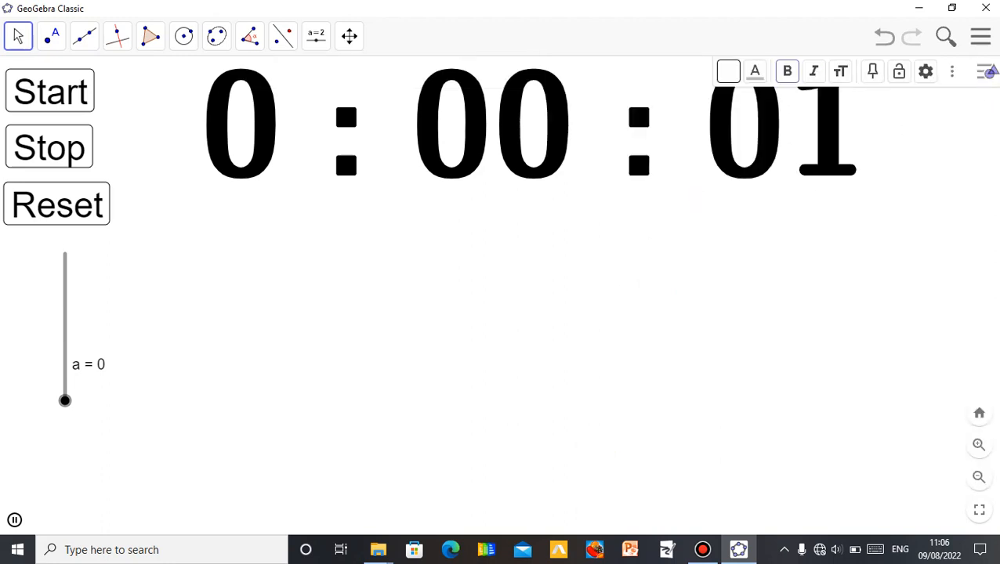
- Stop the running stopwatch and reset it to zero
click(986, 72)
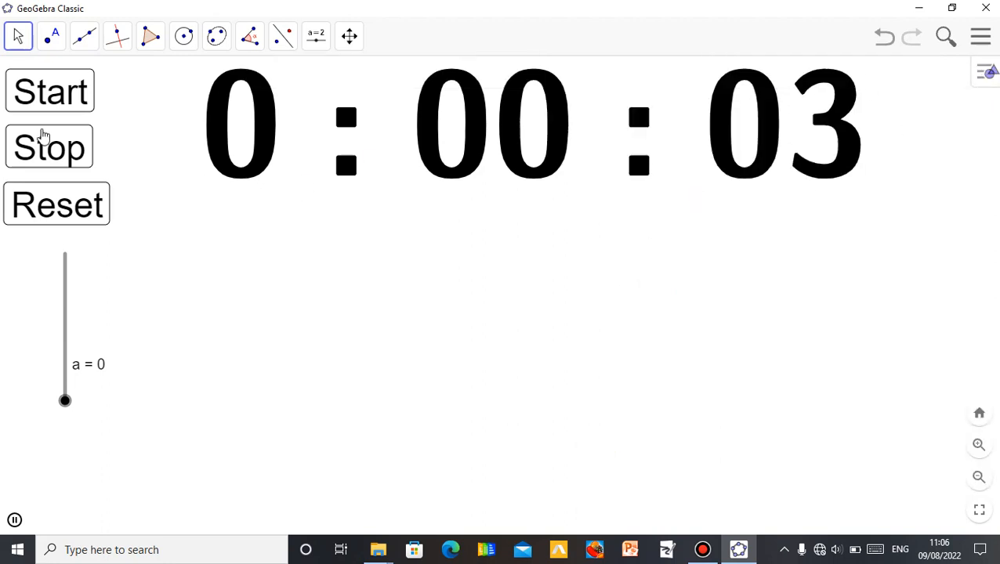
click(43, 146)
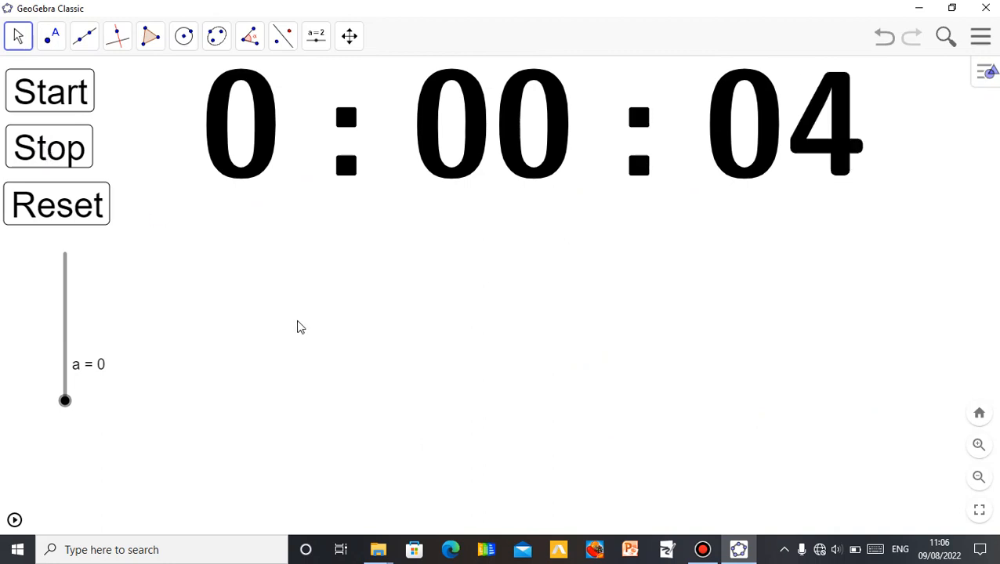
click(69, 222)
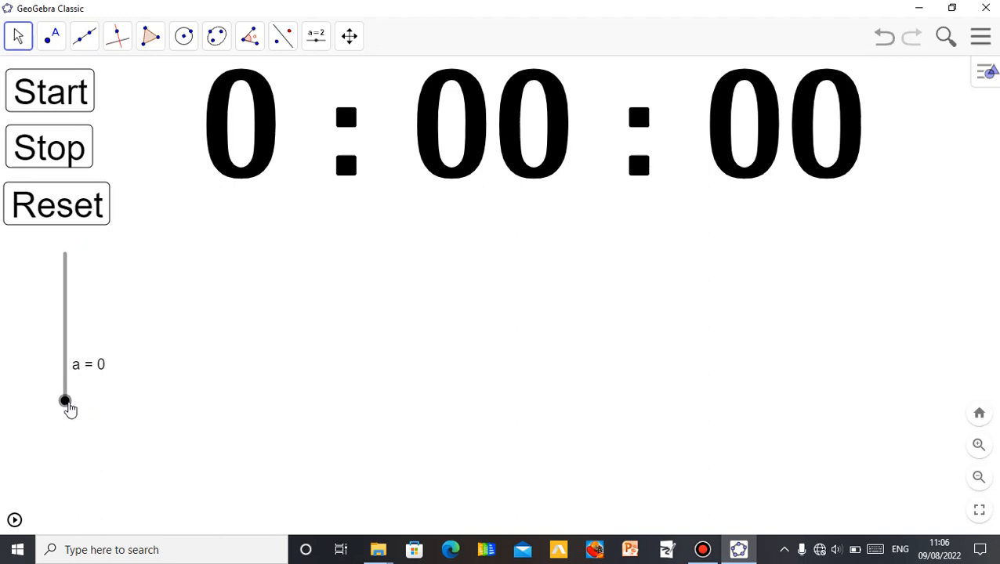
- Raise the slider to 1 and test starting, stopping and resetting the stopwatch with the first problem shown
click(68, 407)
key(Up)
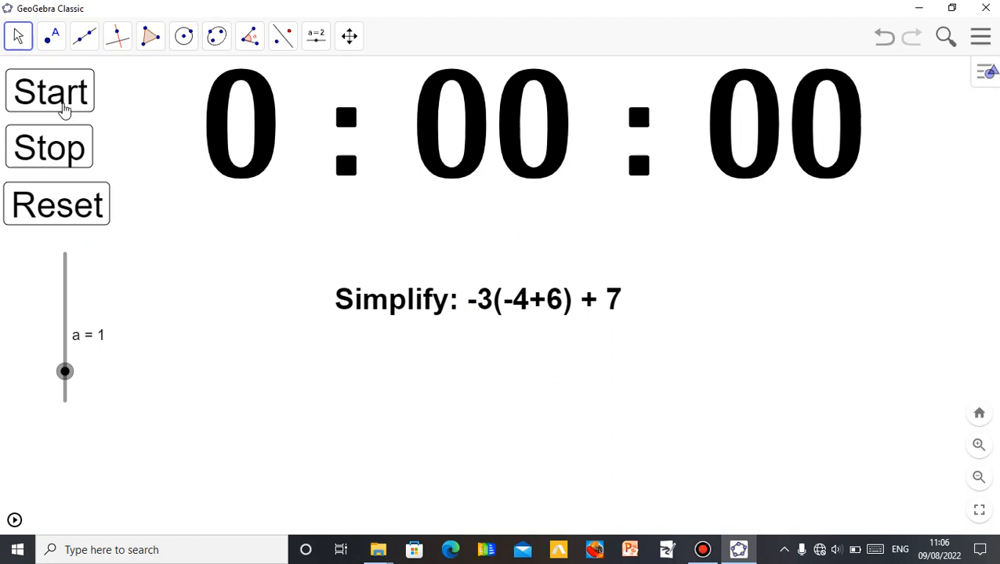
click(63, 105)
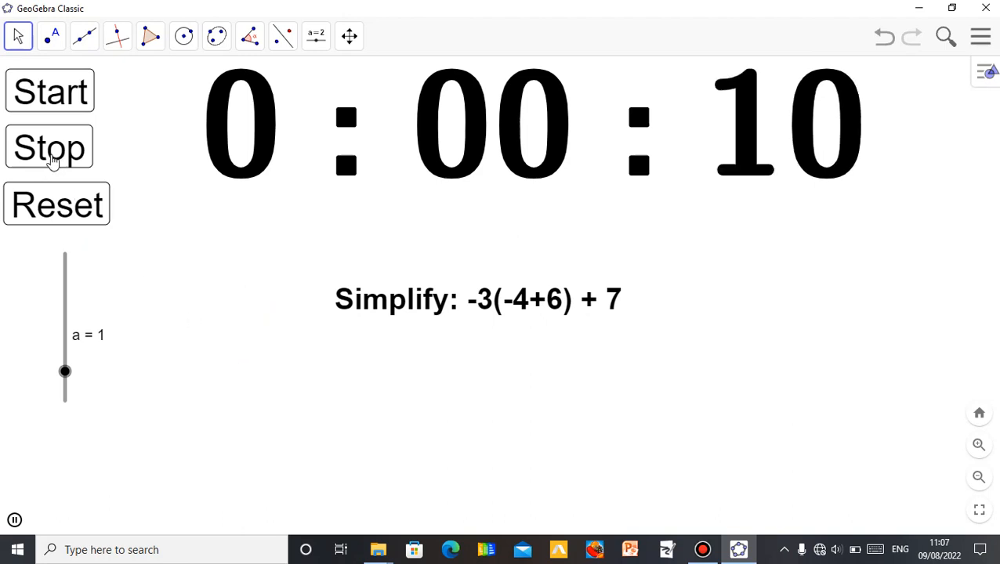
click(54, 159)
click(84, 205)
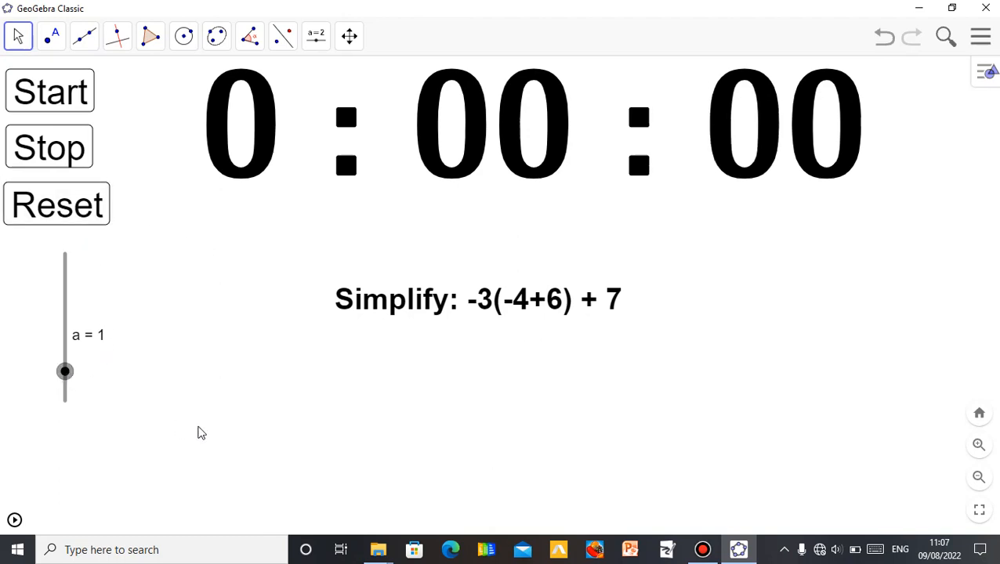
- Raise the slider to 2 to test the fraction problem with the stopwatch, then return the slider to 0
key(Up)
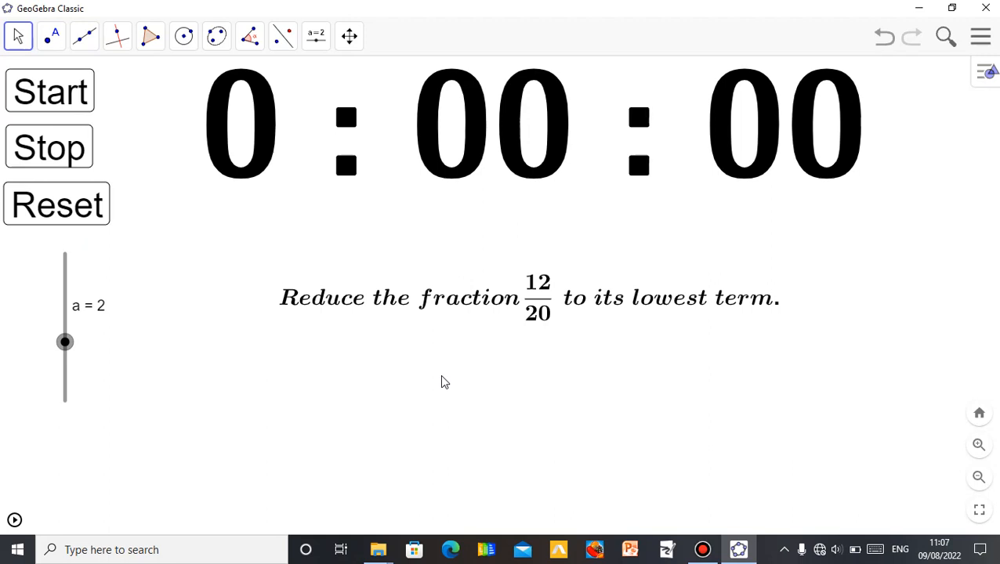
click(49, 94)
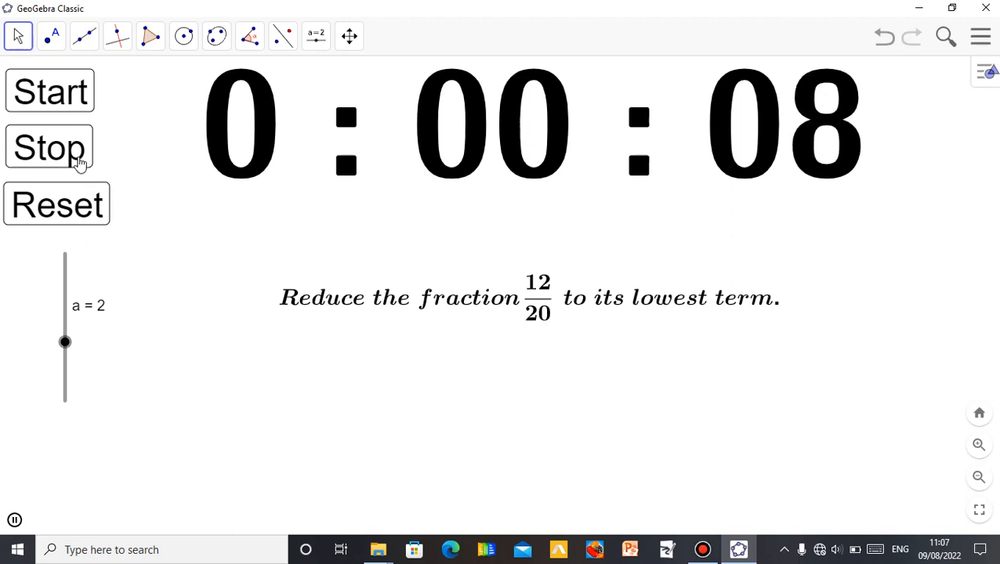
click(79, 161)
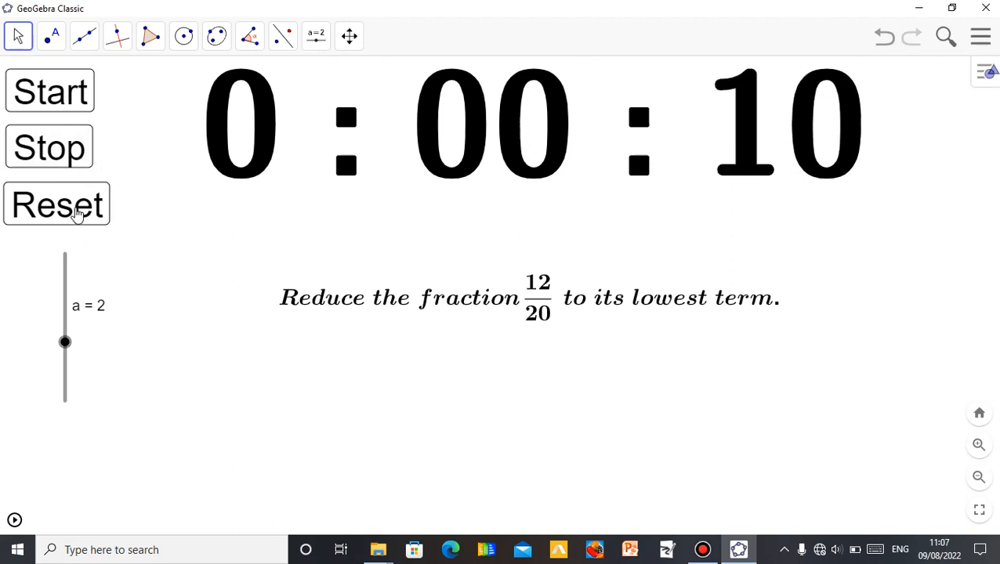
click(59, 223)
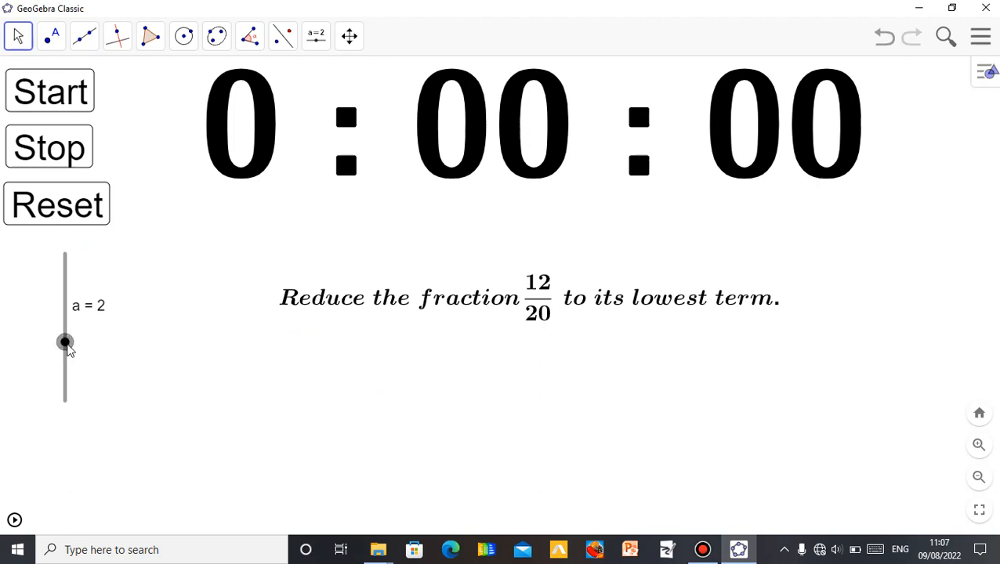
key(Up)
key(Down)
key(Down)
key(Down)
click(433, 424)
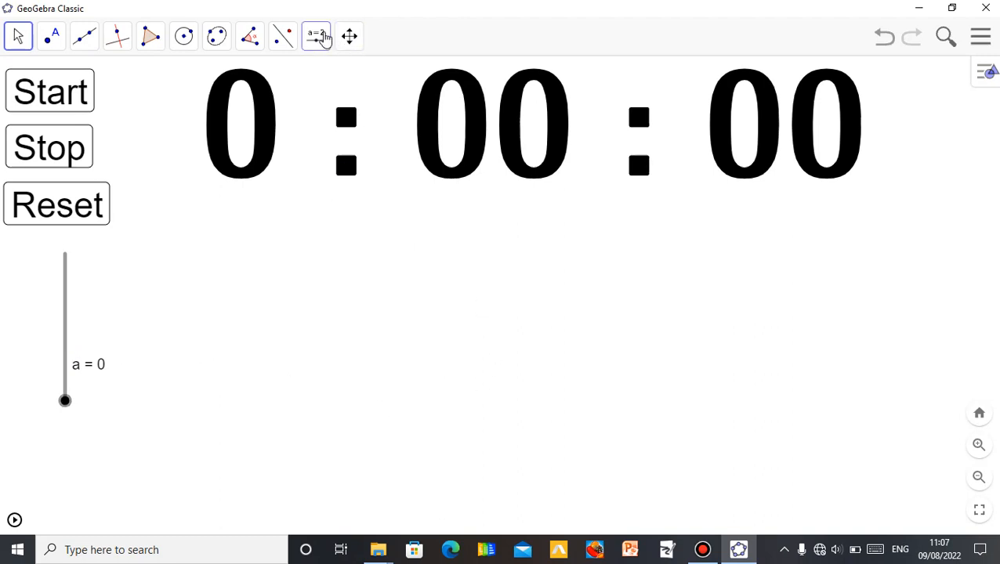
click(323, 36)
click(325, 124)
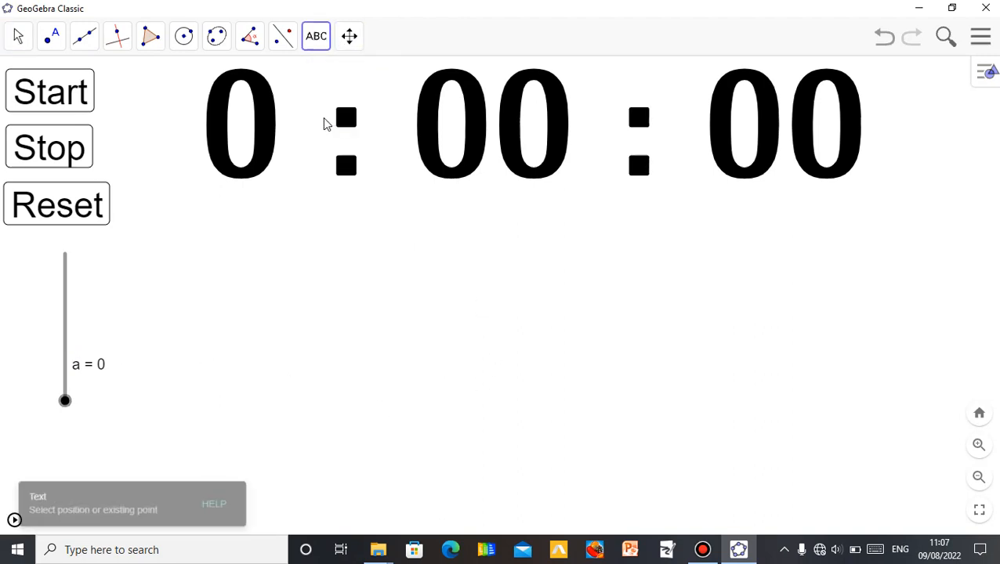
click(430, 294)
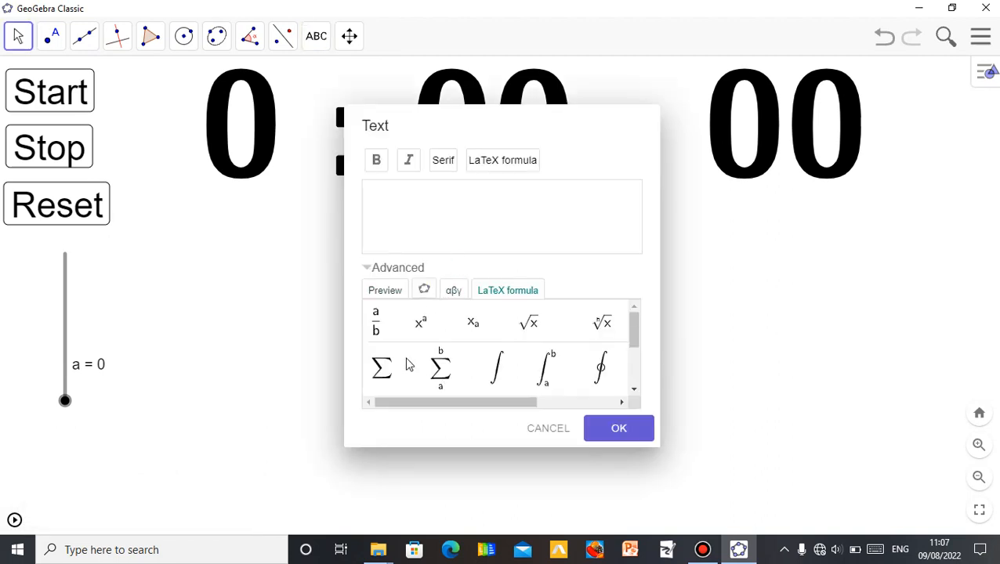
click(547, 429)
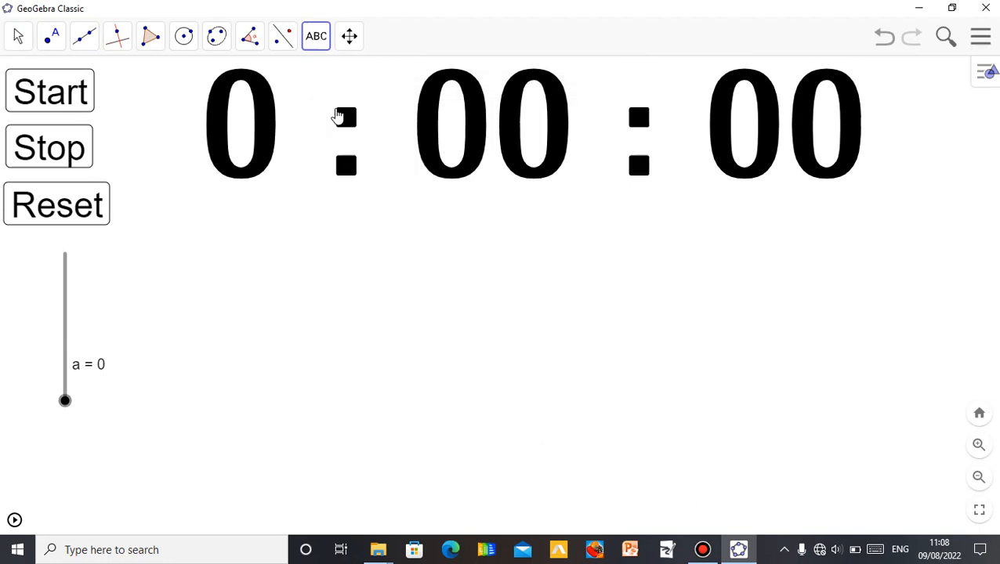
- Insert the image A6 from the Rough Work folder on the Desktop into the graphics view
click(316, 39)
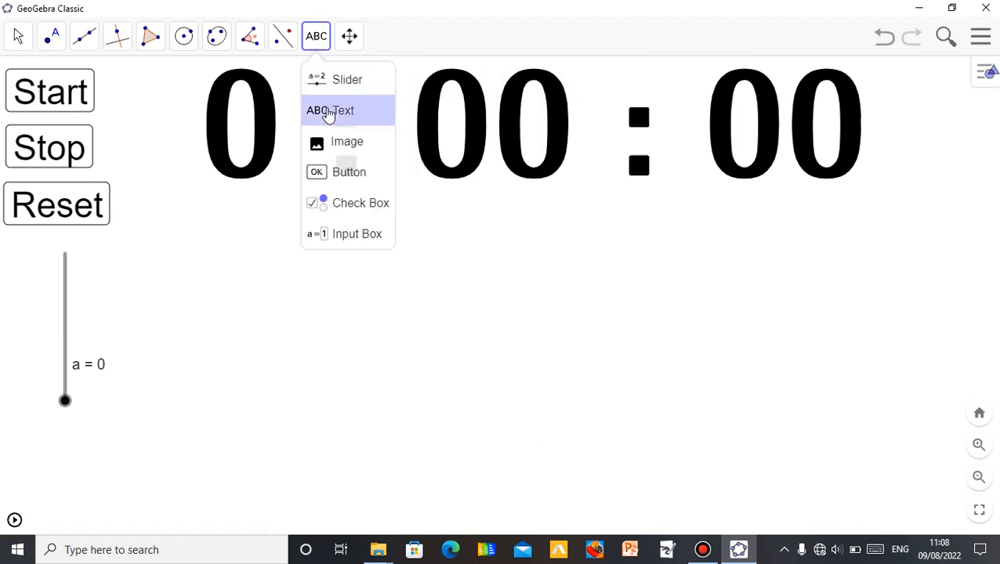
click(353, 156)
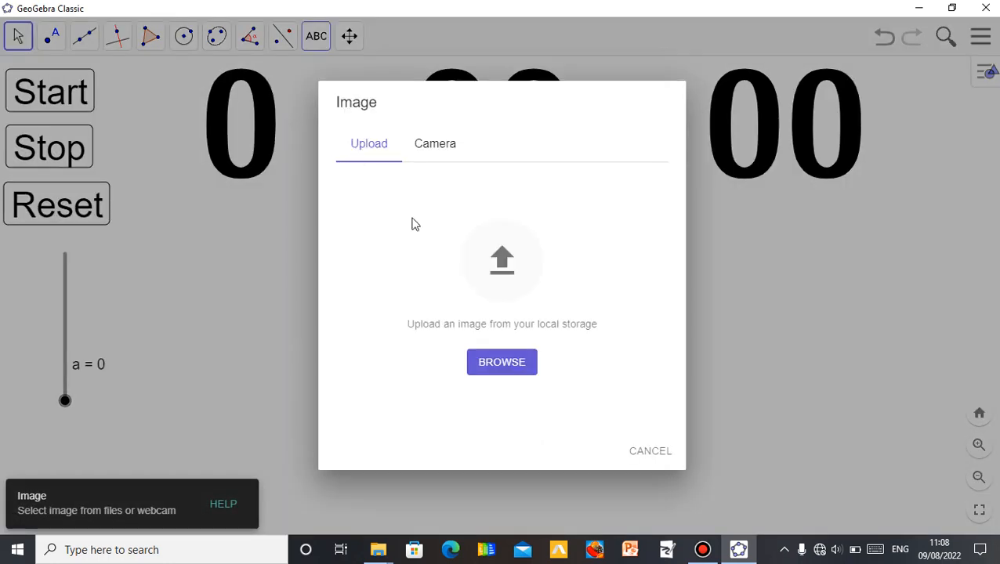
click(507, 371)
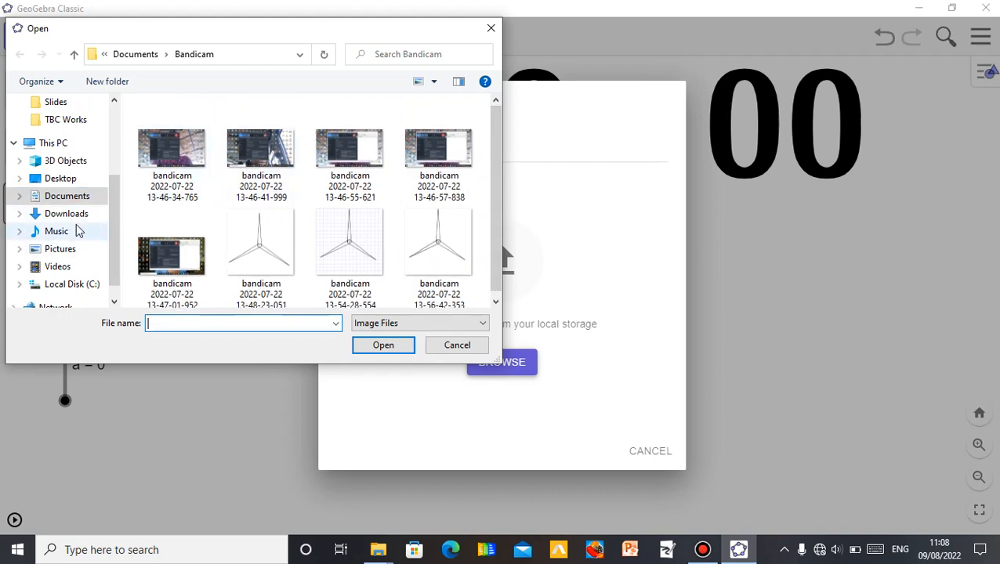
click(63, 180)
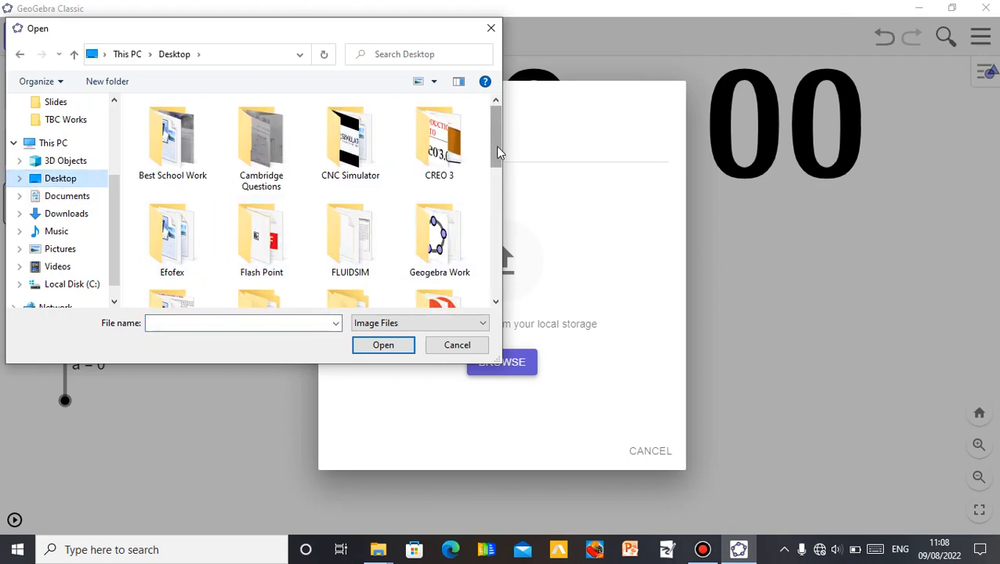
drag(495, 145, 508, 279)
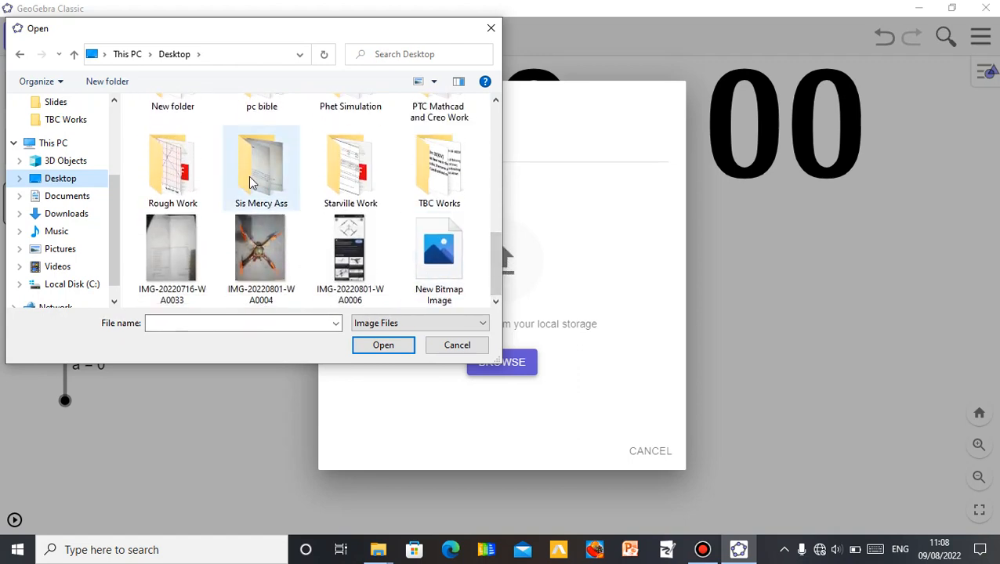
double_click(190, 182)
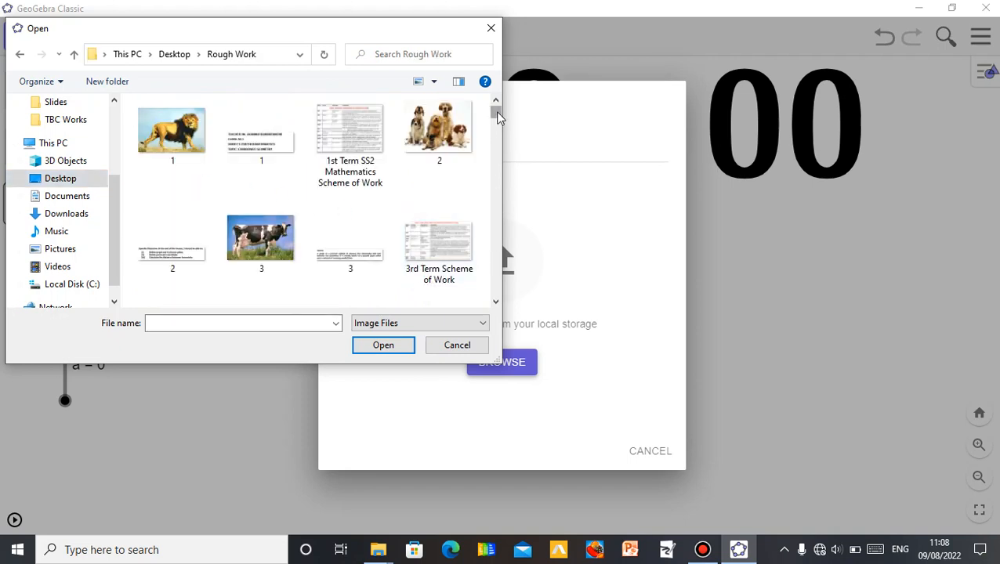
drag(495, 111, 496, 140)
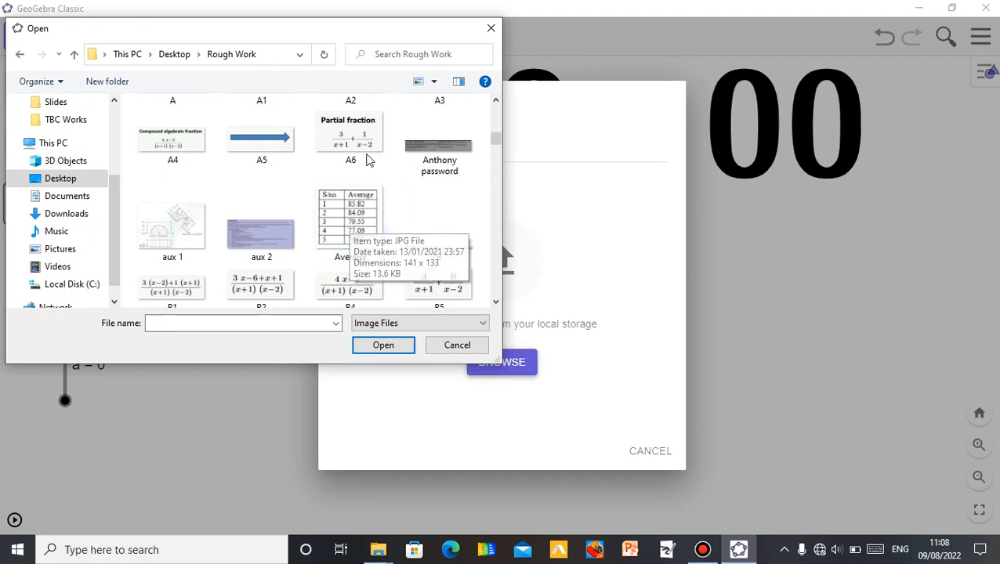
click(396, 347)
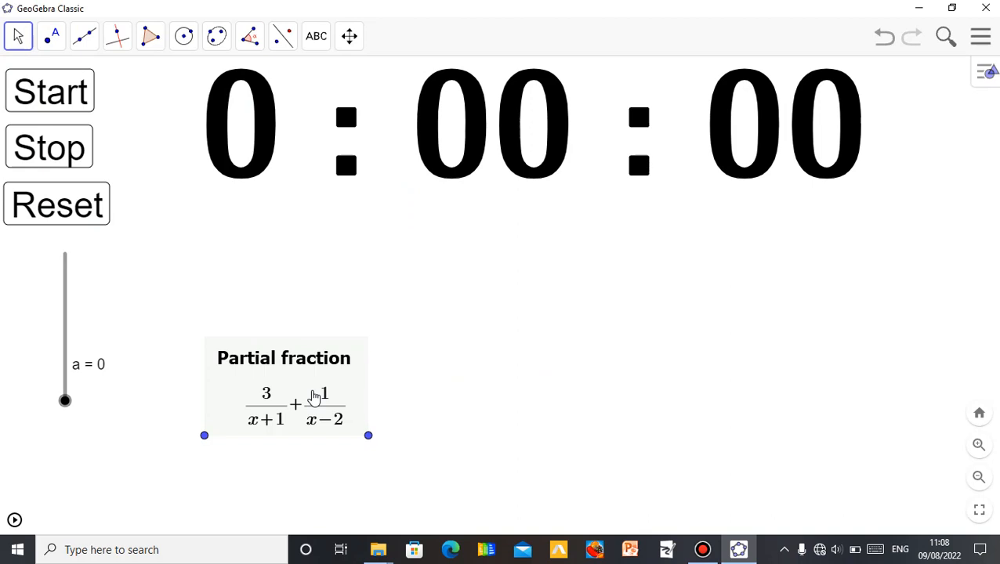
- Move the partial fraction image below the stopwatch and enlarge it by dragging its corner points
drag(313, 398, 496, 335)
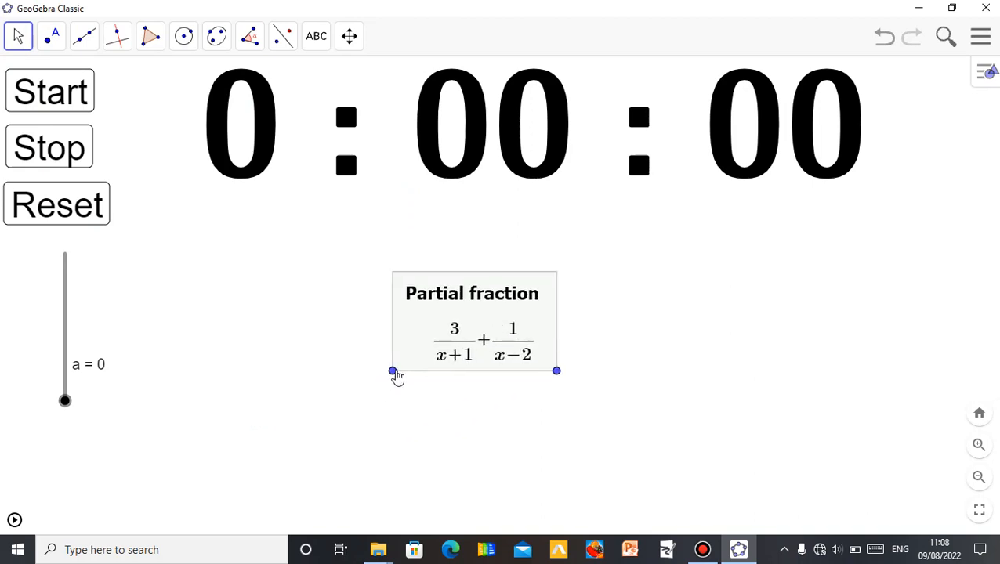
drag(395, 373, 282, 381)
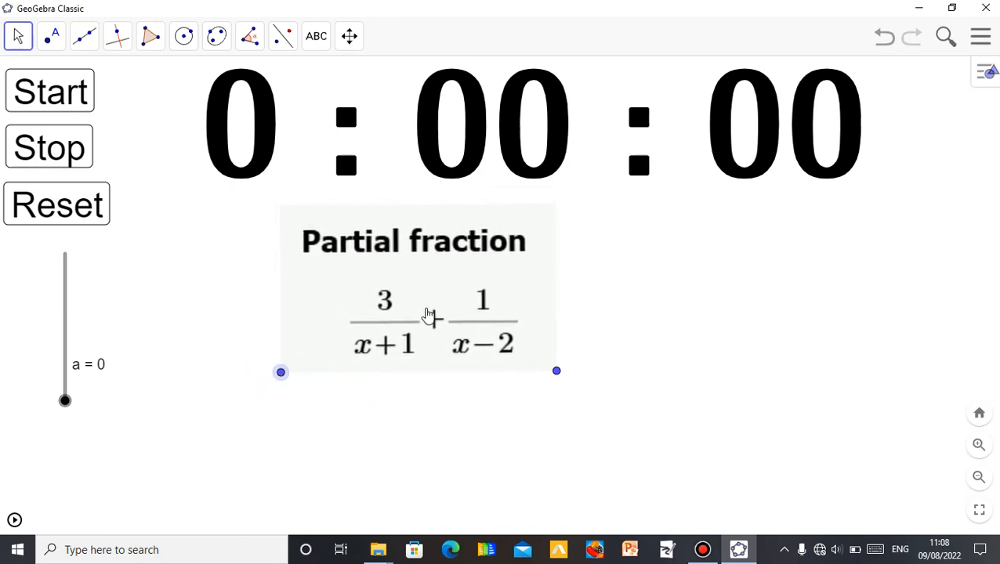
click(430, 314)
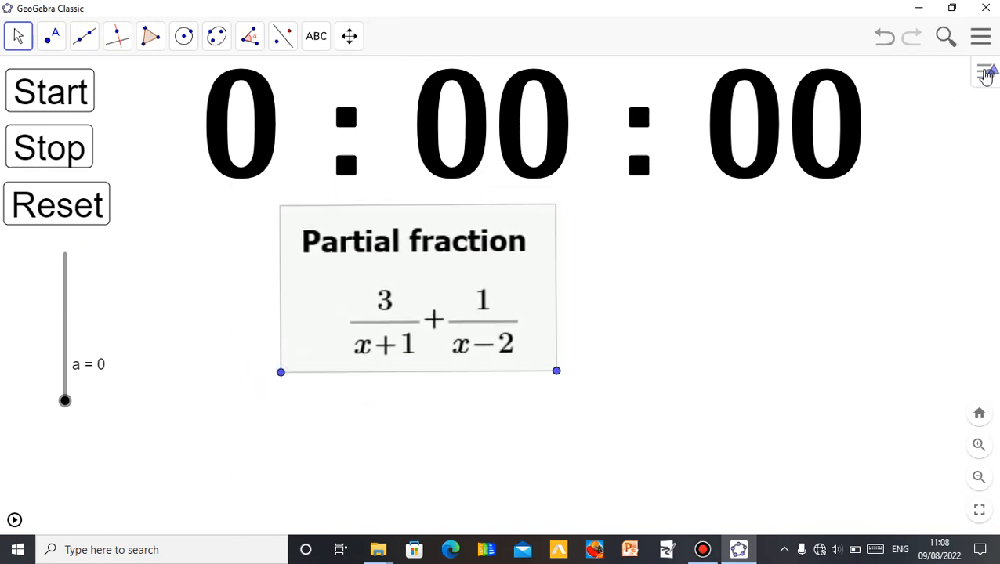
click(986, 74)
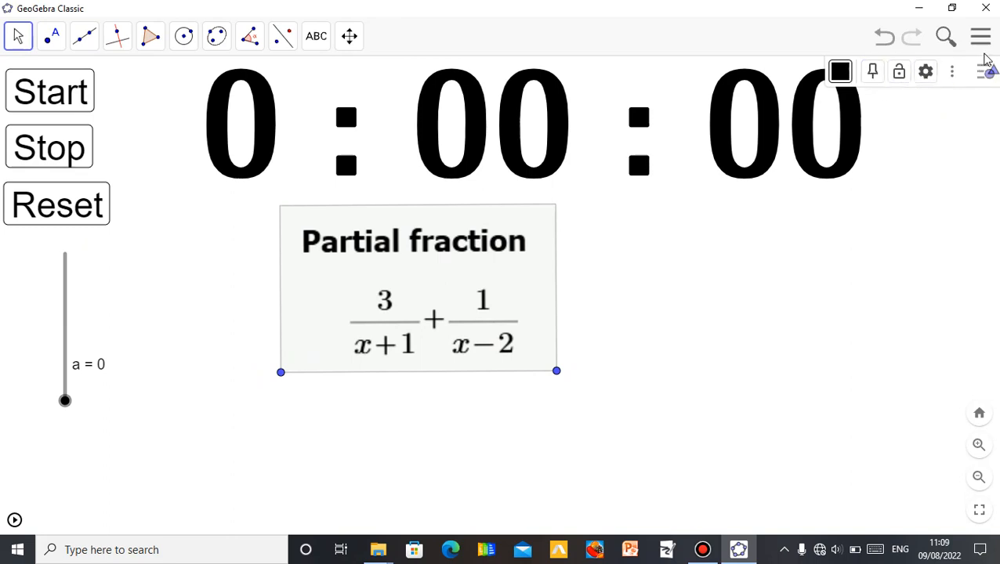
click(983, 76)
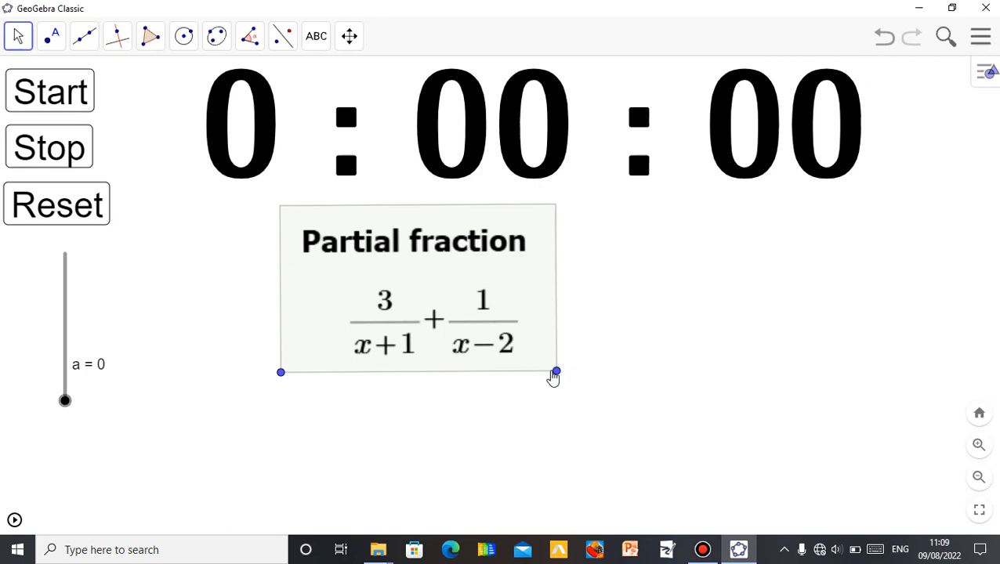
drag(558, 377, 605, 371)
drag(486, 303, 502, 362)
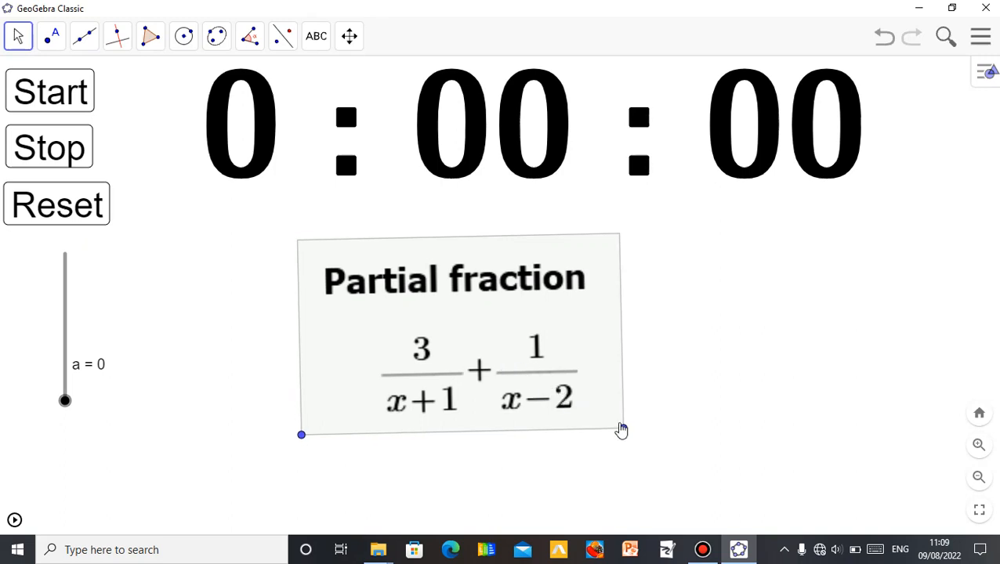